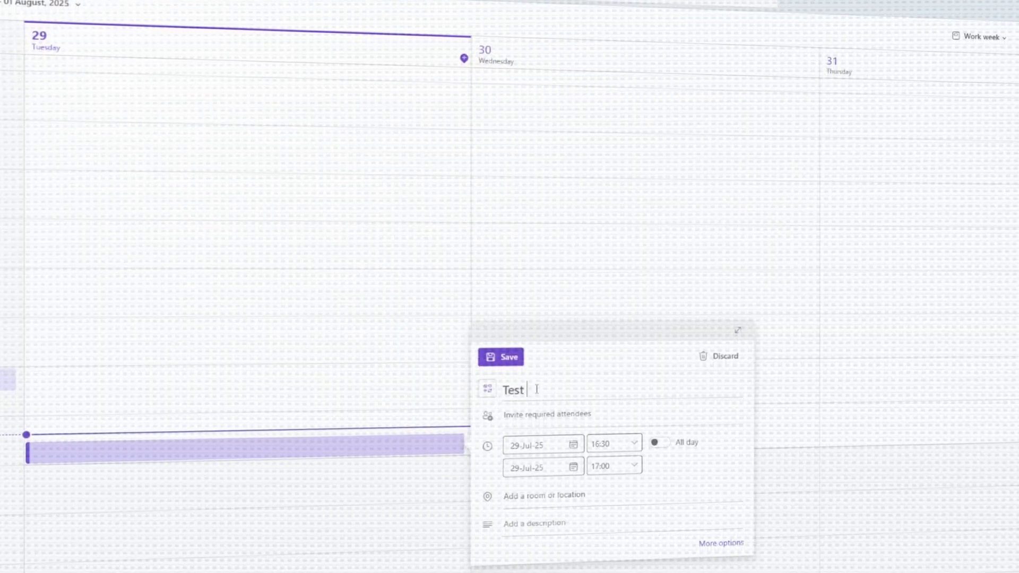
- Title the new Tuesday 16:30–17:00 calendar event "Test meeting" and expand it to the full event form
{"action": "type", "text": " meeting"}
{"action": "left_click", "coordinate": [734, 324]}
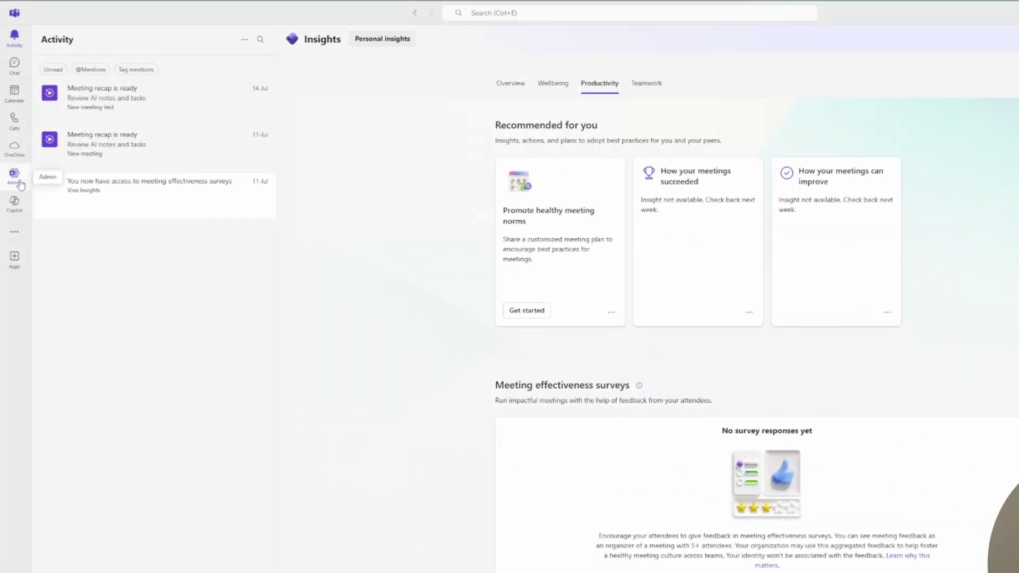
- Open the org-wide meeting settings in Admin and check the Allow transcription option, leaving it turned on
{"action": "left_click", "coordinate": [20, 184]}
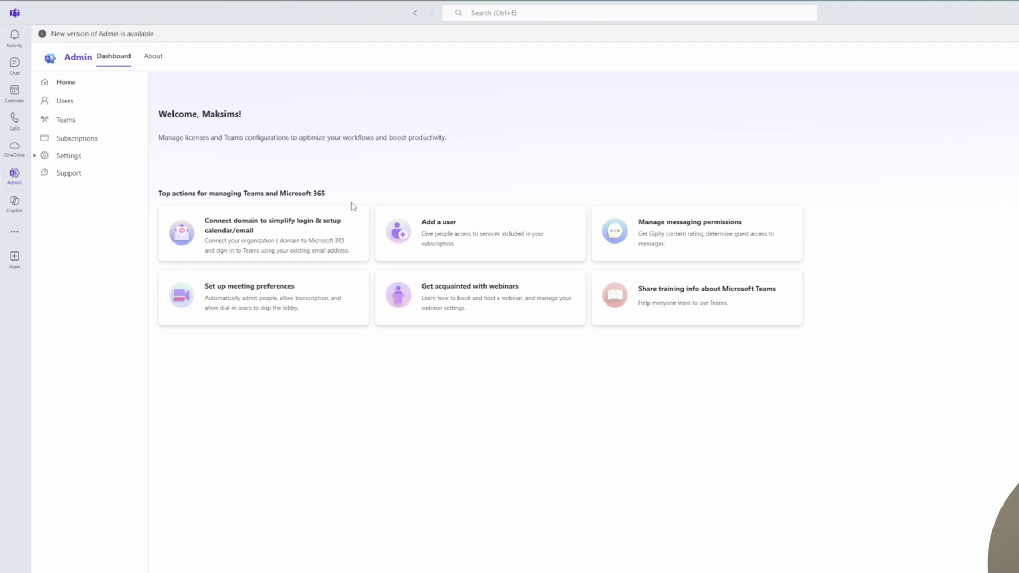
{"action": "left_click", "coordinate": [86, 176]}
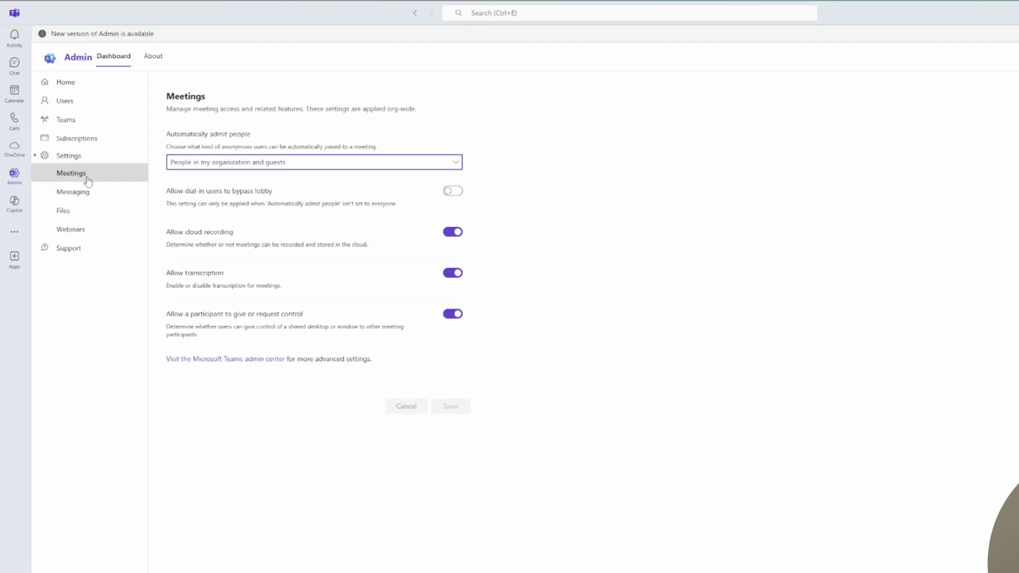
{"action": "left_click", "coordinate": [455, 276]}
{"action": "left_click", "coordinate": [456, 276]}
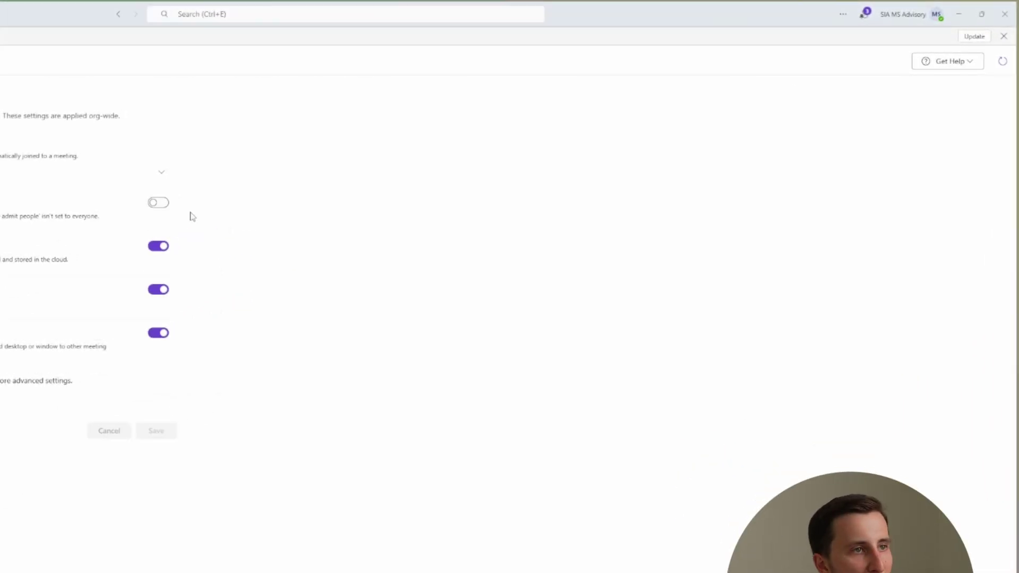
- Open the personal Accessibility settings to check automatic identification in live captions and transcripts
{"action": "left_click", "coordinate": [845, 14]}
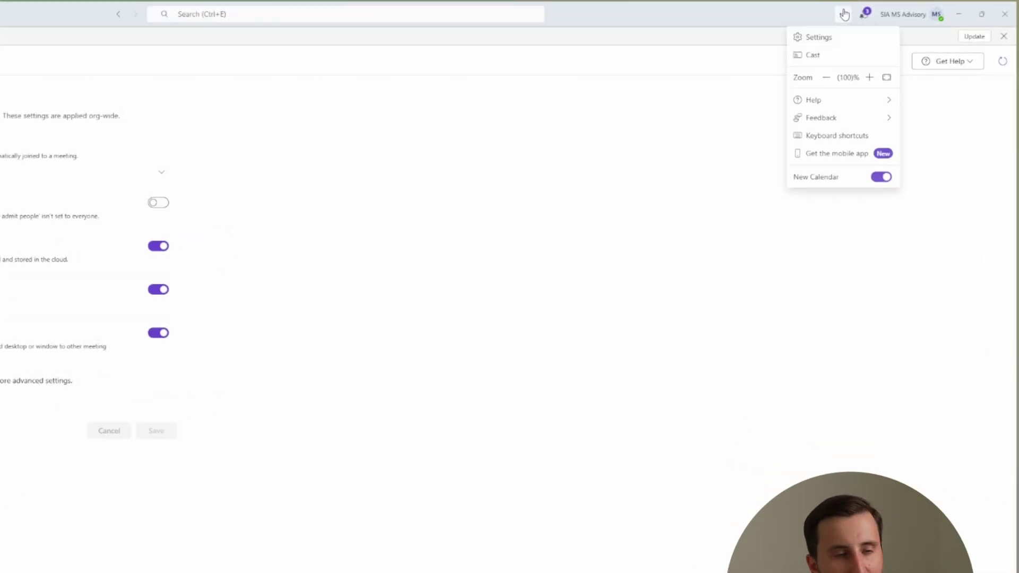
{"action": "left_click", "coordinate": [817, 41]}
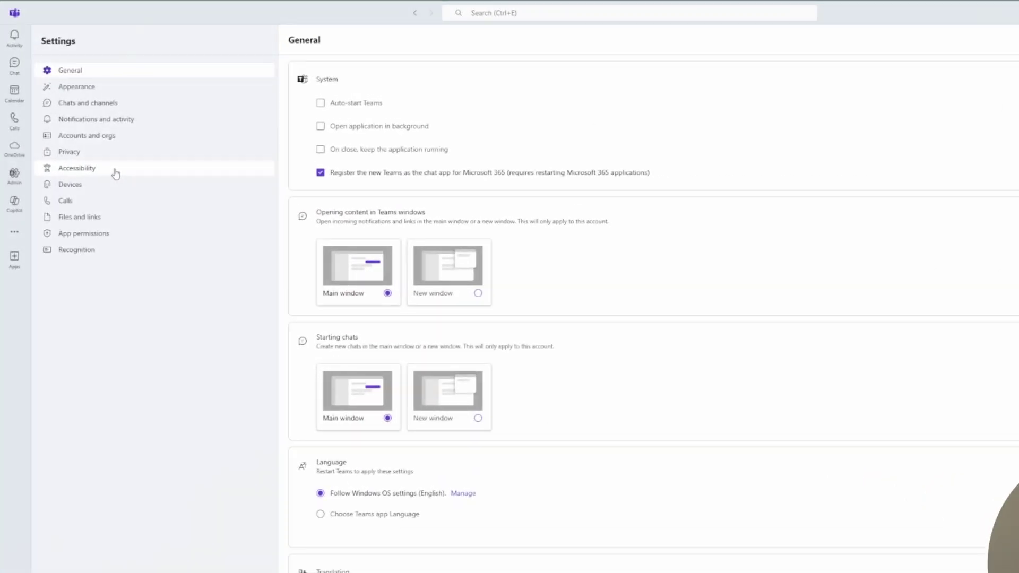
{"action": "left_click", "coordinate": [116, 174]}
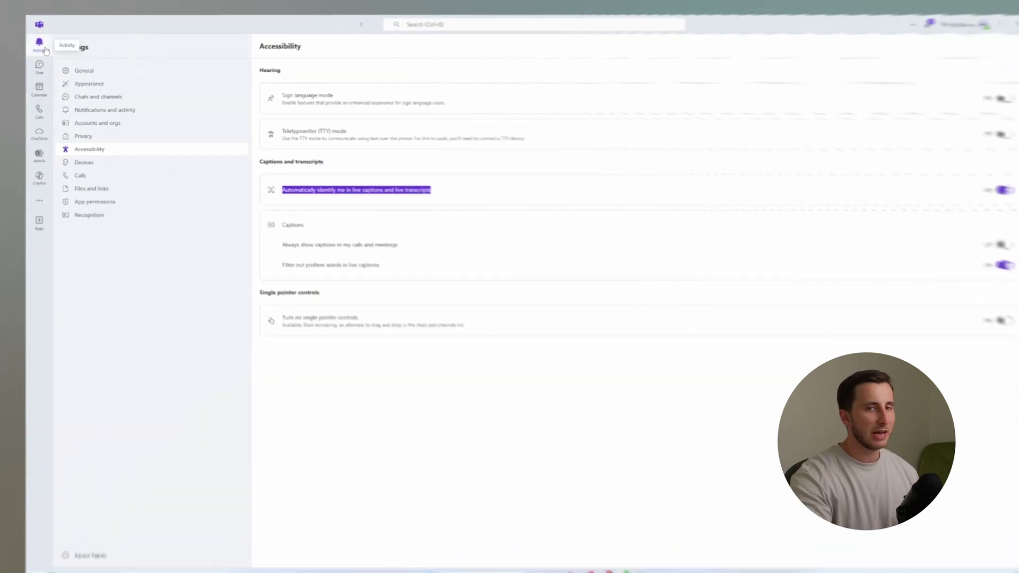
- Schedule a Teams meeting titled "Test meeting" in the calendar for Tuesday 29 July 2025, 16:30 to 17:00, and save it
{"action": "left_click", "coordinate": [17, 100]}
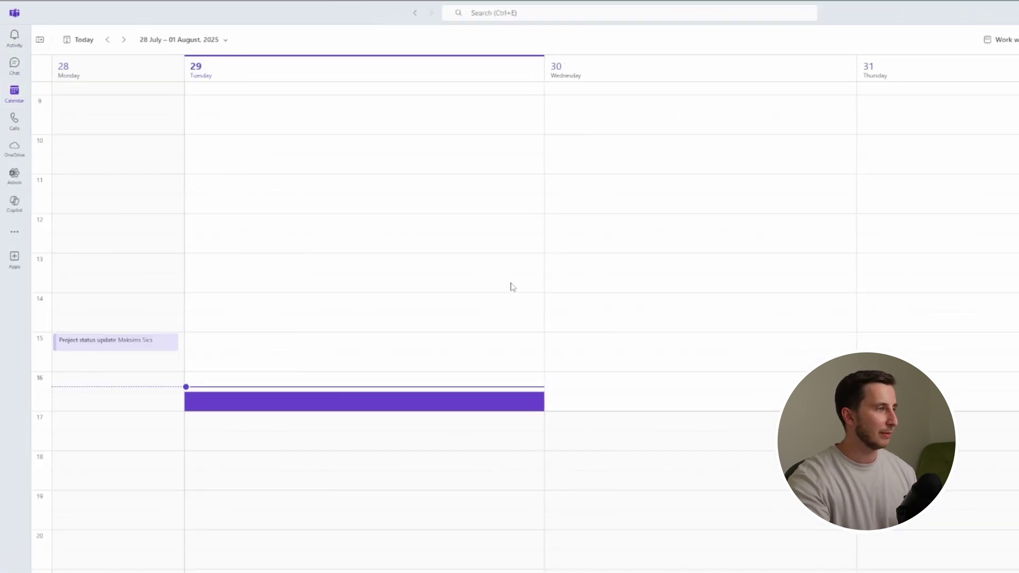
{"action": "left_click", "coordinate": [318, 405]}
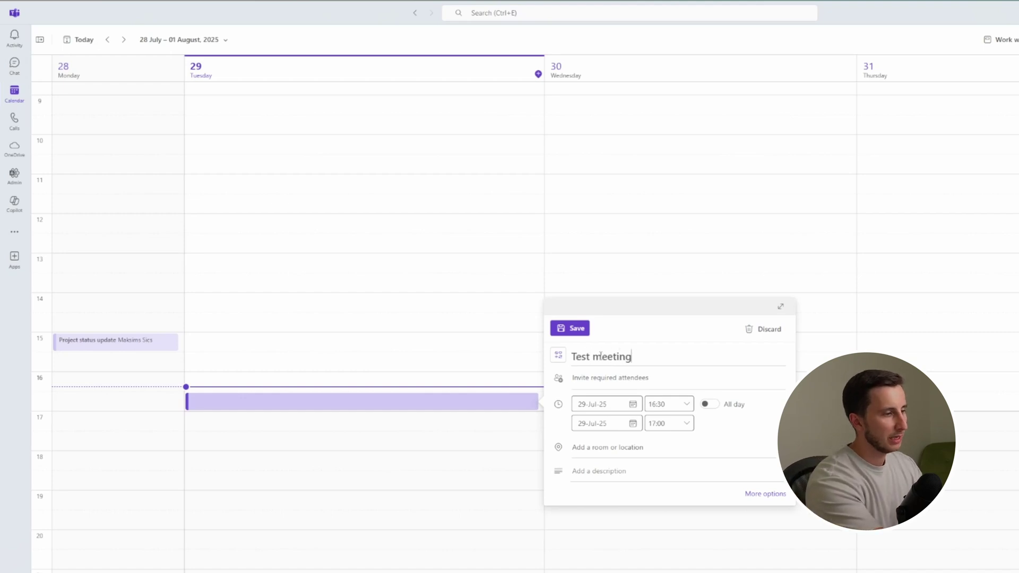
{"action": "left_click", "coordinate": [765, 494]}
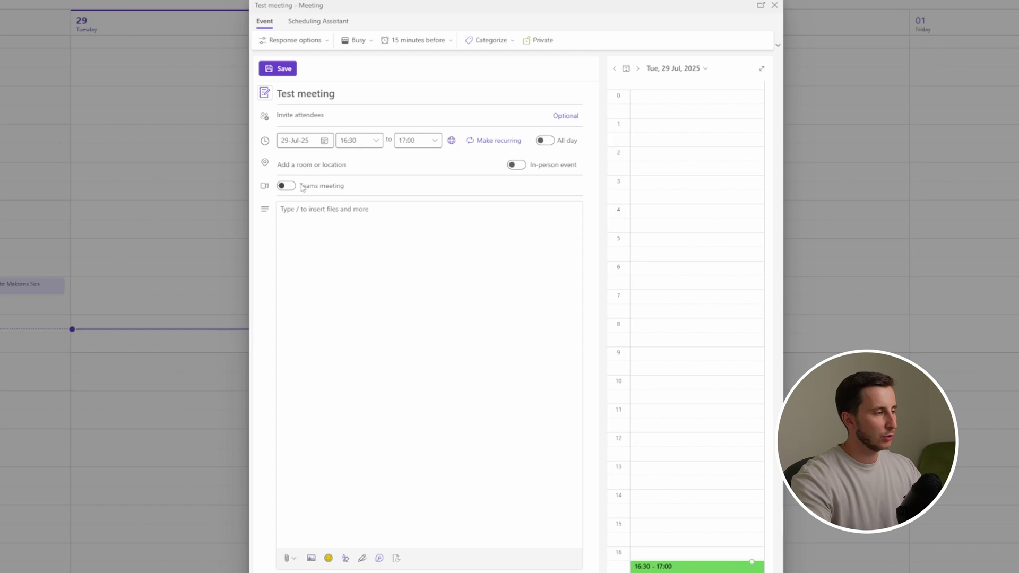
{"action": "left_click", "coordinate": [288, 185]}
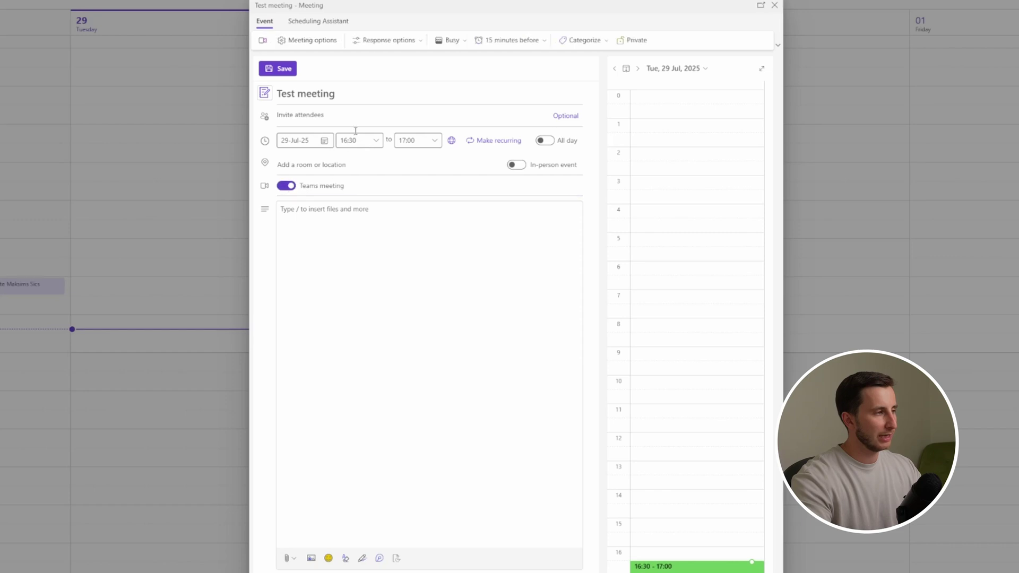
{"action": "left_click", "coordinate": [284, 69]}
- Open the saved Test meeting and join it in a maximised window with computer audio and the camera off
{"action": "double_click", "coordinate": [355, 342]}
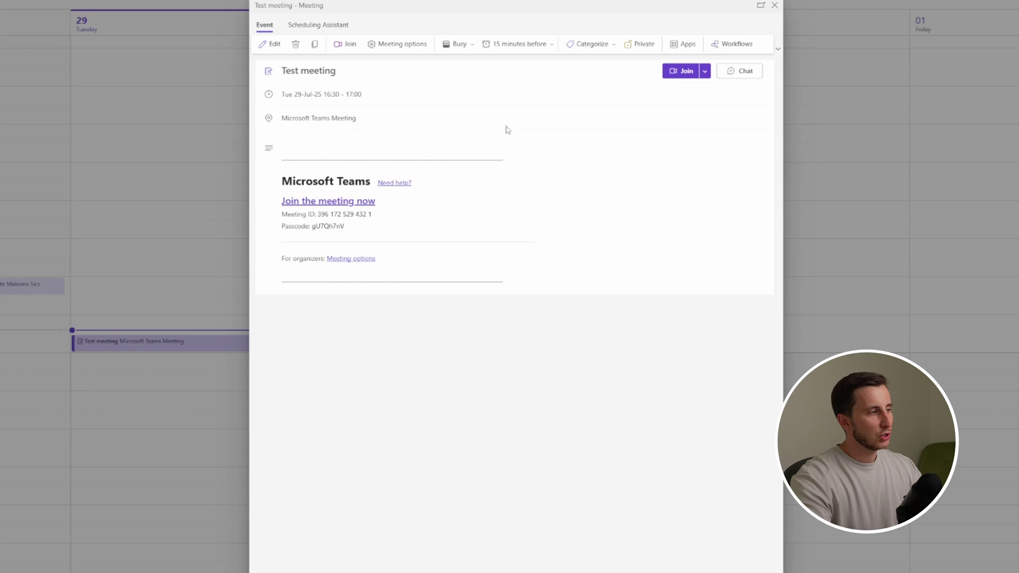
{"action": "left_click", "coordinate": [681, 71]}
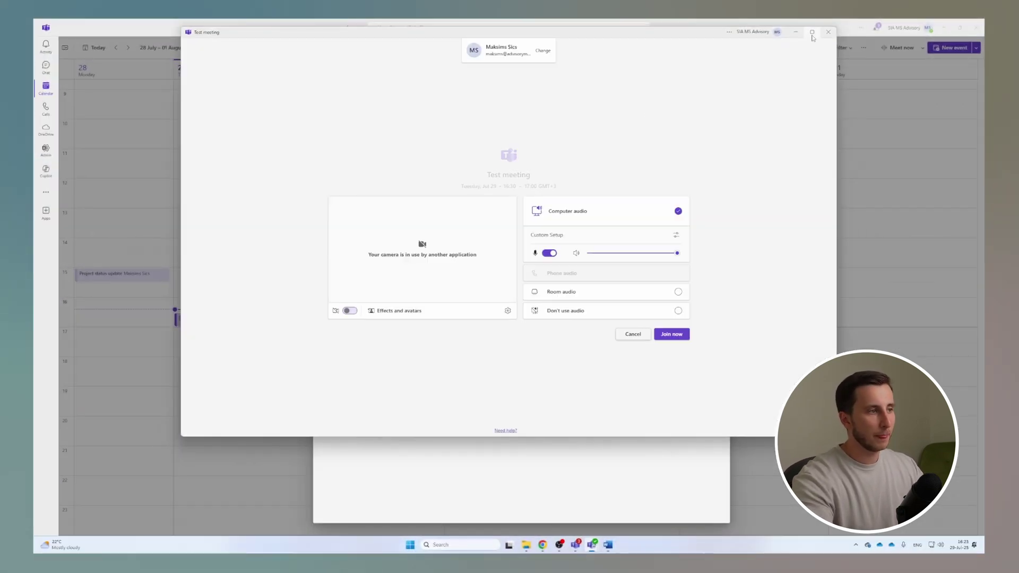
{"action": "left_click", "coordinate": [812, 33]}
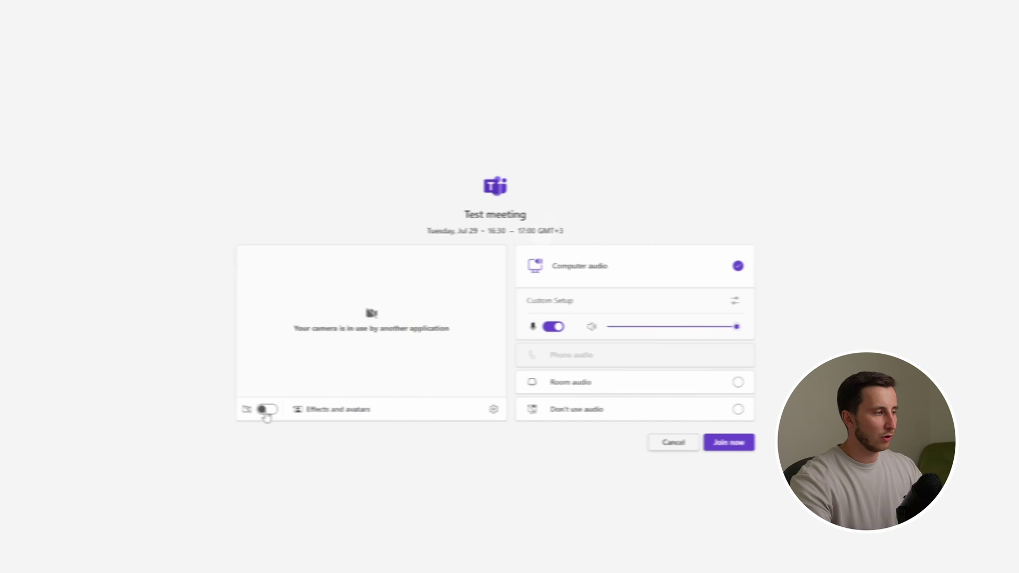
{"action": "left_click", "coordinate": [265, 413]}
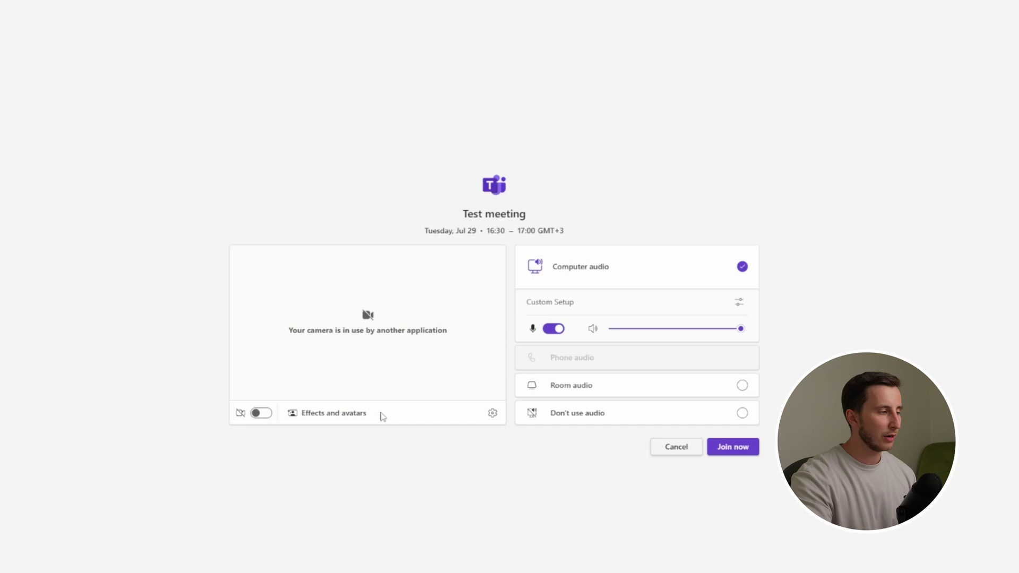
{"action": "left_click", "coordinate": [747, 450]}
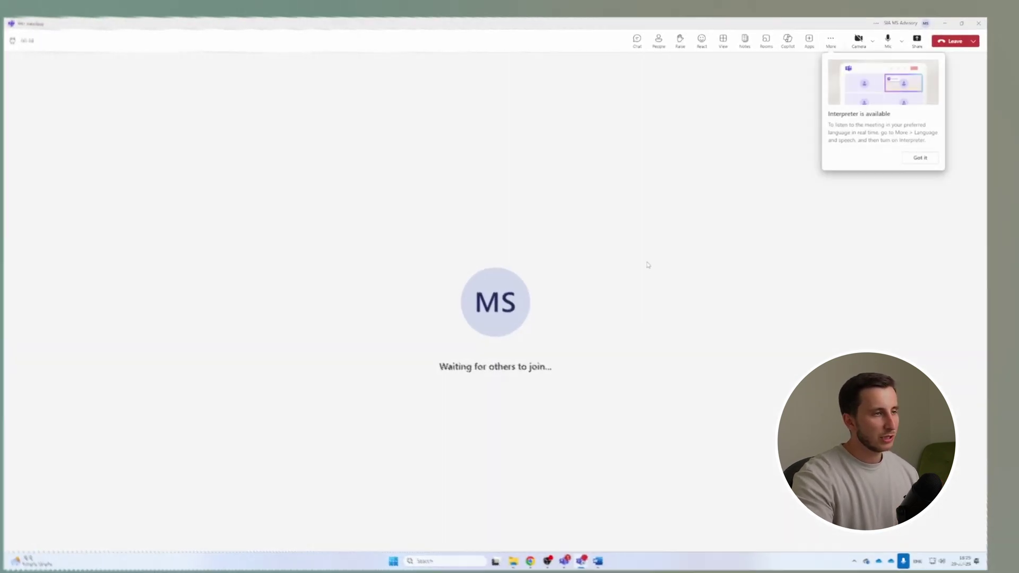
- Dismiss the Interpreter tip and review the meeting's speaker and microphone options
{"action": "left_click", "coordinate": [920, 157]}
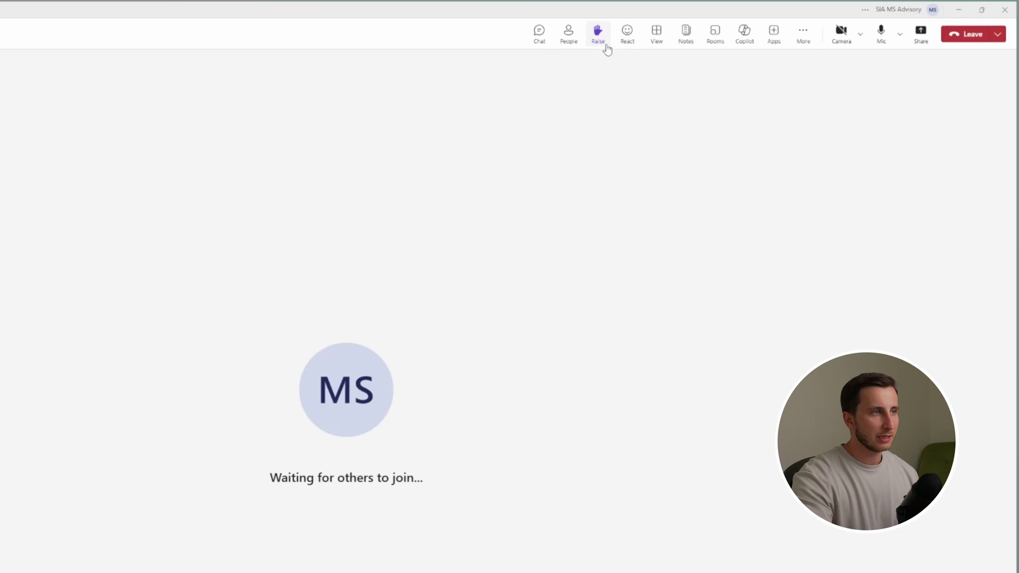
{"action": "left_click", "coordinate": [900, 34]}
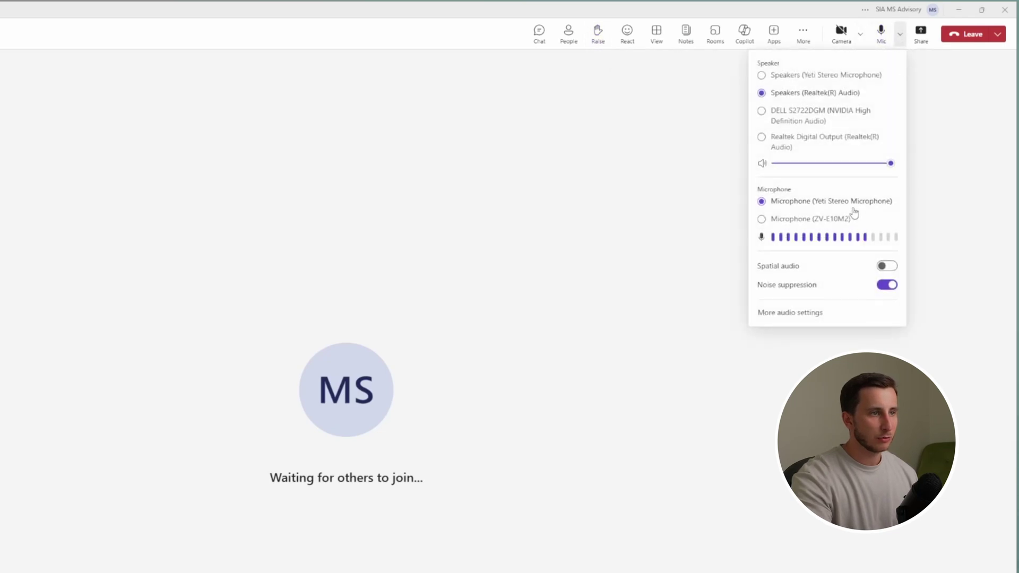
{"action": "left_click", "coordinate": [899, 34]}
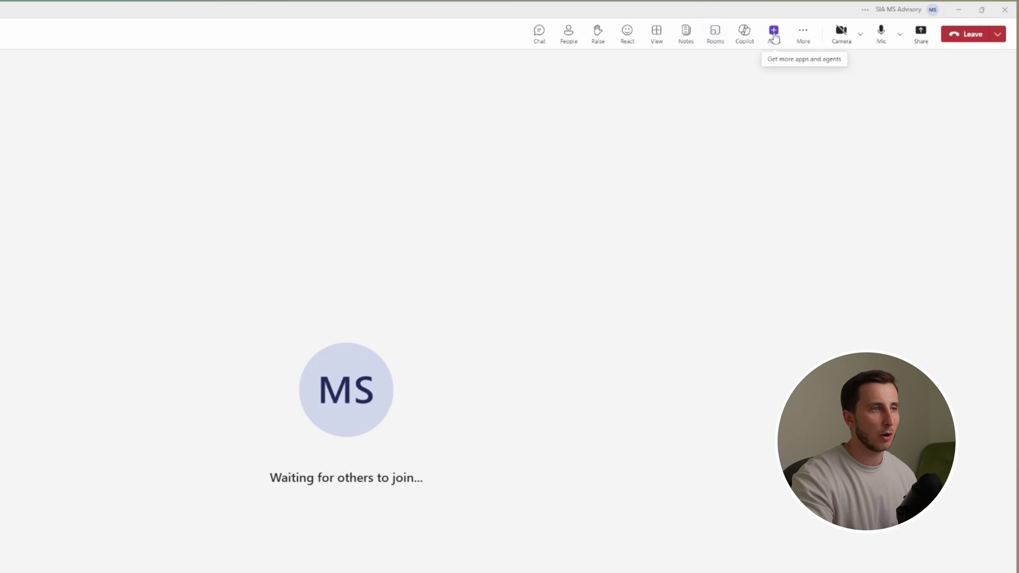
- Start transcription for Copilot in the meeting, with English (US) as the spoken language
{"action": "left_click", "coordinate": [745, 35]}
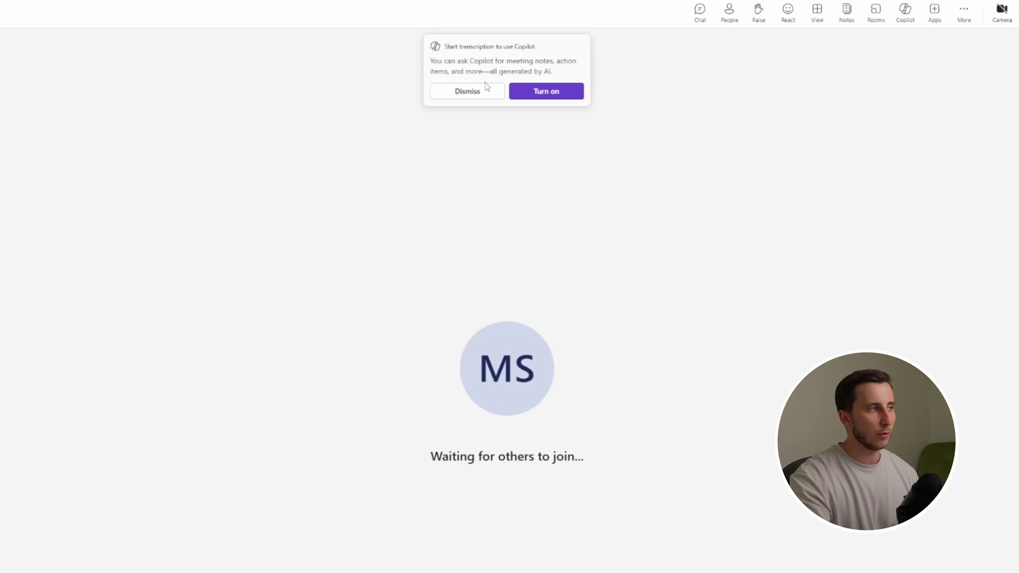
{"action": "left_click", "coordinate": [559, 92]}
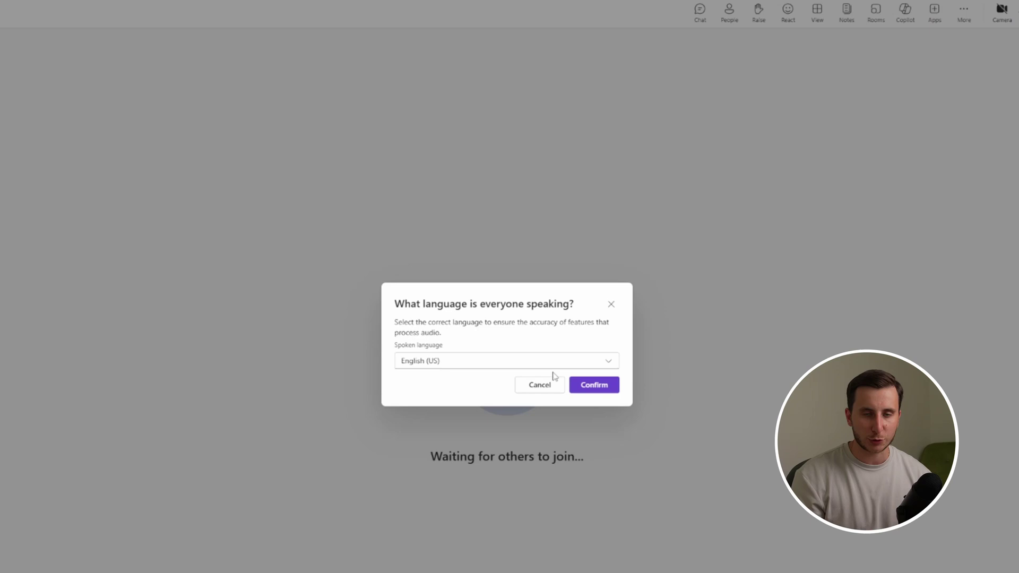
{"action": "left_click", "coordinate": [574, 360]}
{"action": "scroll", "coordinate": [534, 418], "scroll_direction": "down", "scroll_amount": 10}
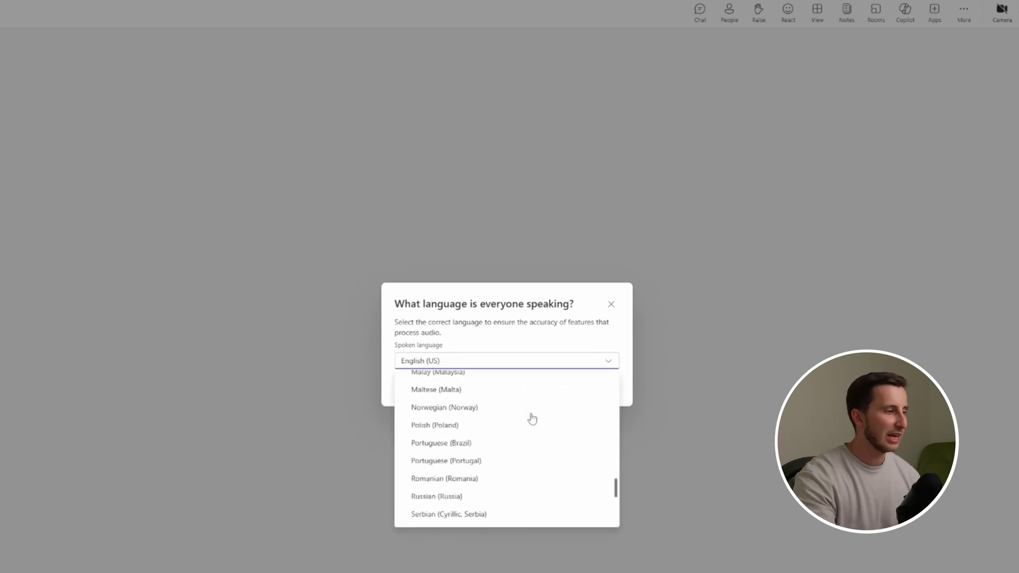
{"action": "scroll", "coordinate": [524, 419], "scroll_direction": "up", "scroll_amount": 10}
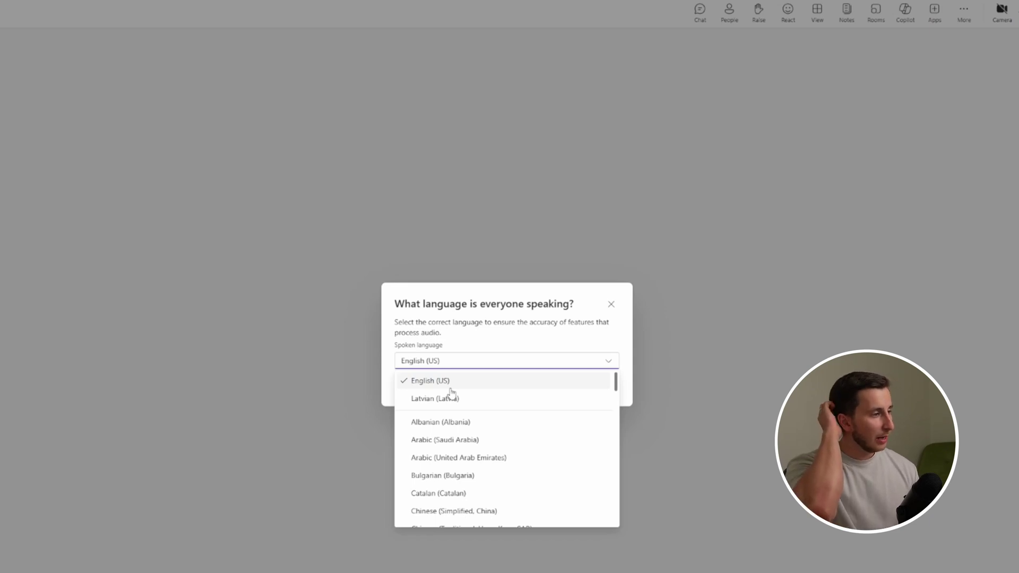
{"action": "left_click", "coordinate": [451, 389]}
{"action": "left_click", "coordinate": [593, 385]}
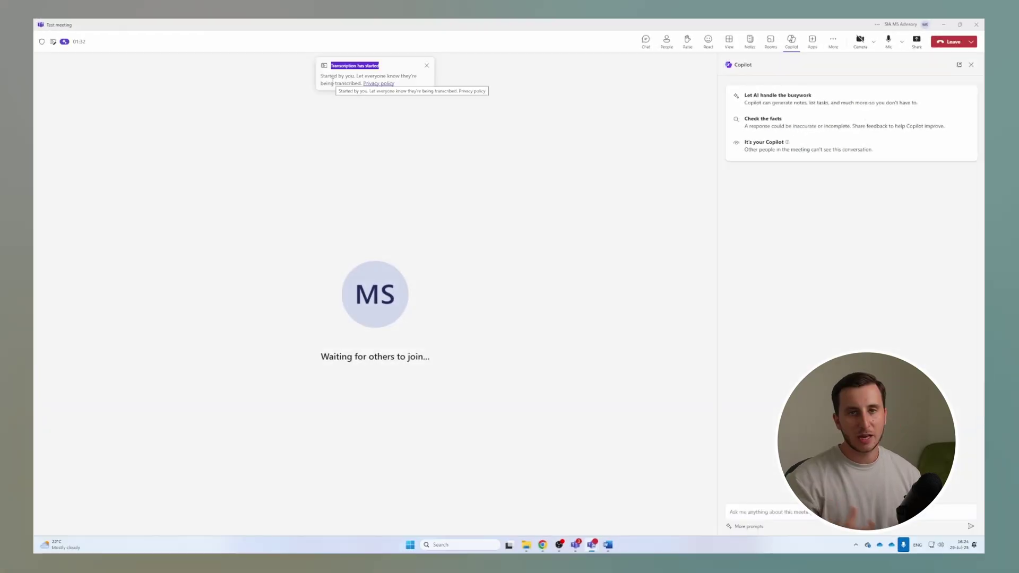
- Ask Copilot "what was discussed during this meeting"
{"action": "mouse_move", "coordinate": [54, 45]}
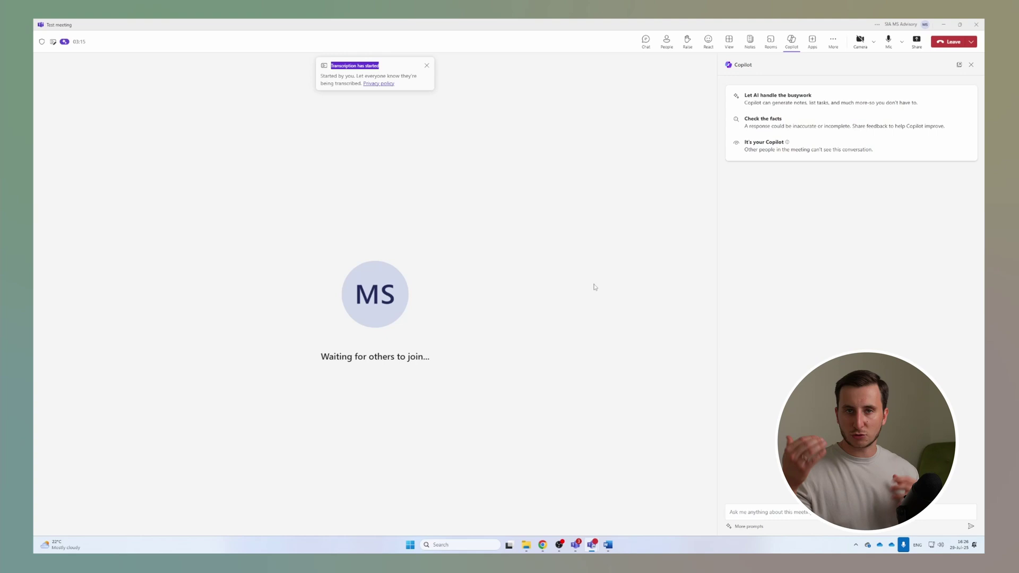
{"action": "left_click", "coordinate": [784, 529]}
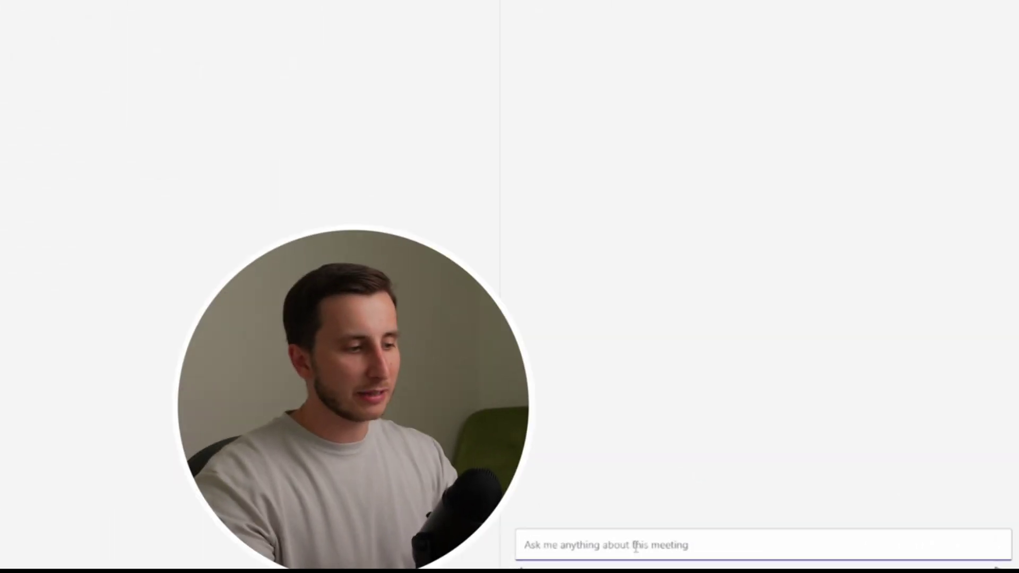
{"action": "type", "text": "what wa"}
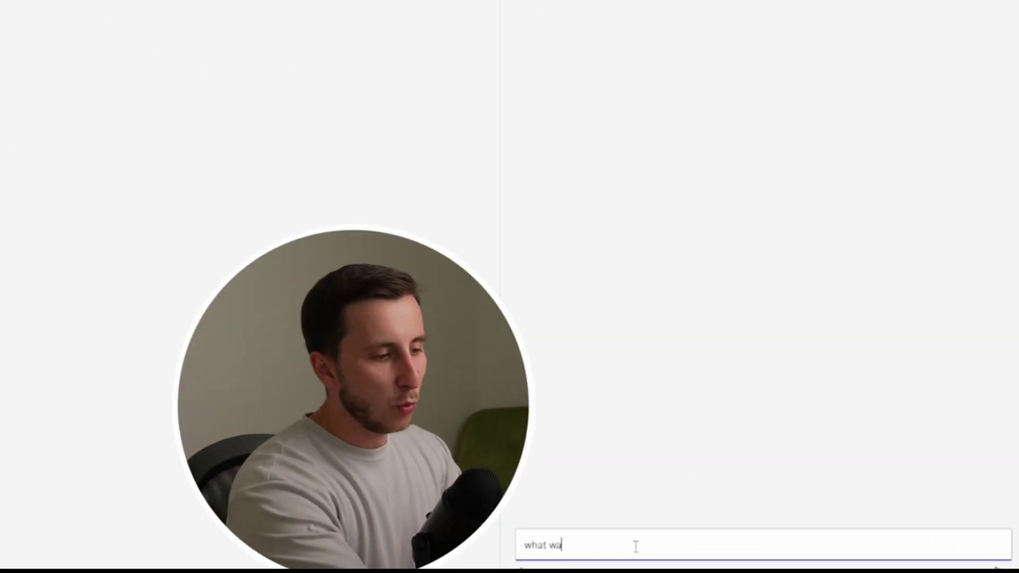
{"action": "type", "text": "s discussed d"}
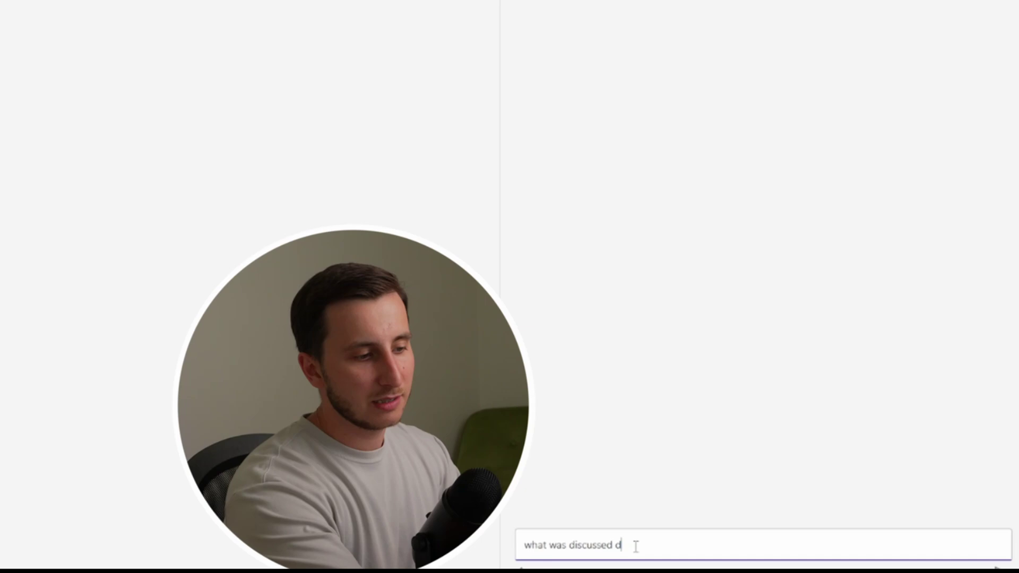
{"action": "type", "text": "uring this meeting"}
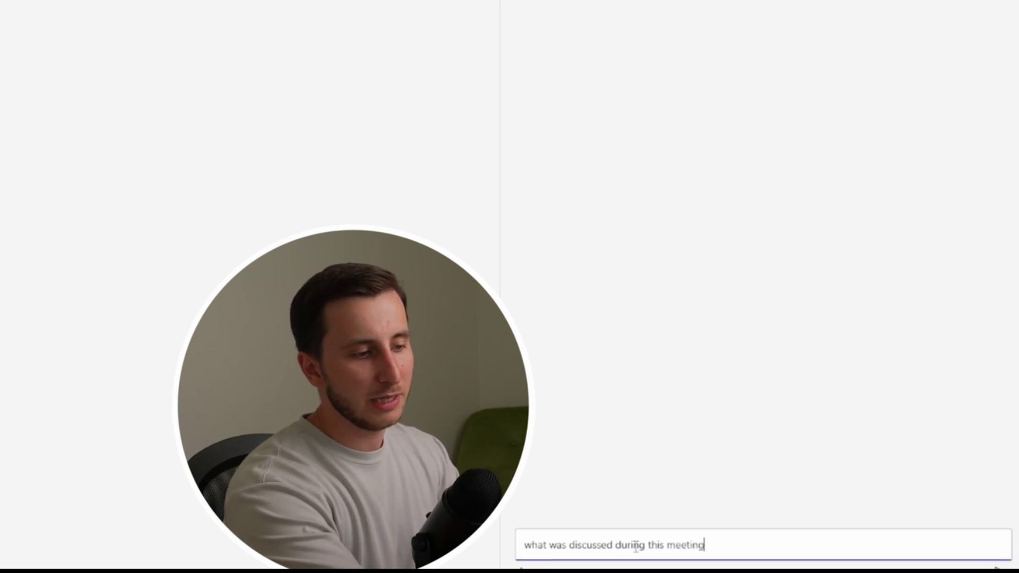
{"action": "key", "text": "Return"}
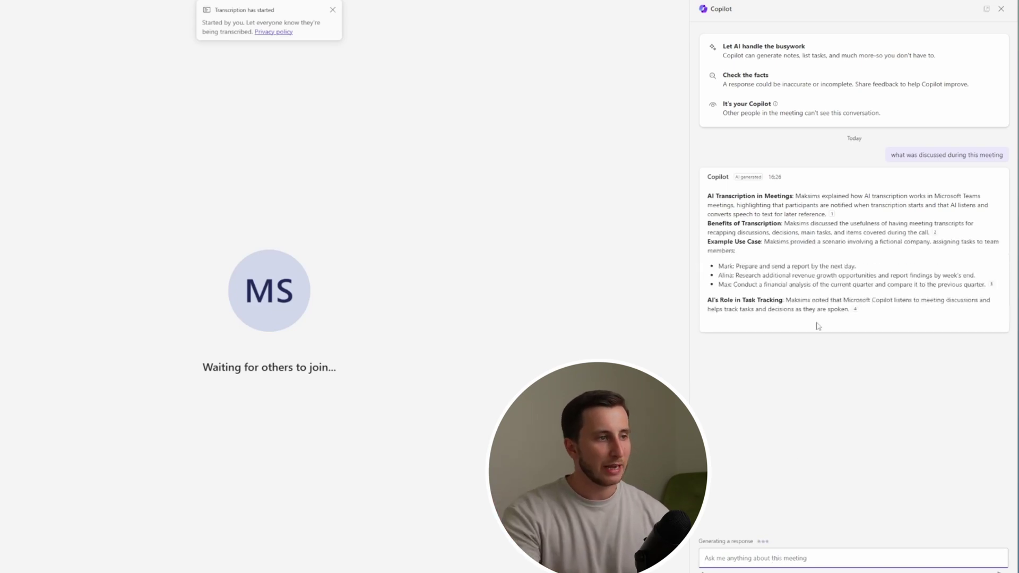
- Review Copilot's answer, highlighting the example use case and the tasks assigned to team members
{"action": "left_click_drag", "start_coordinate": [708, 193], "coordinate": [797, 198]}
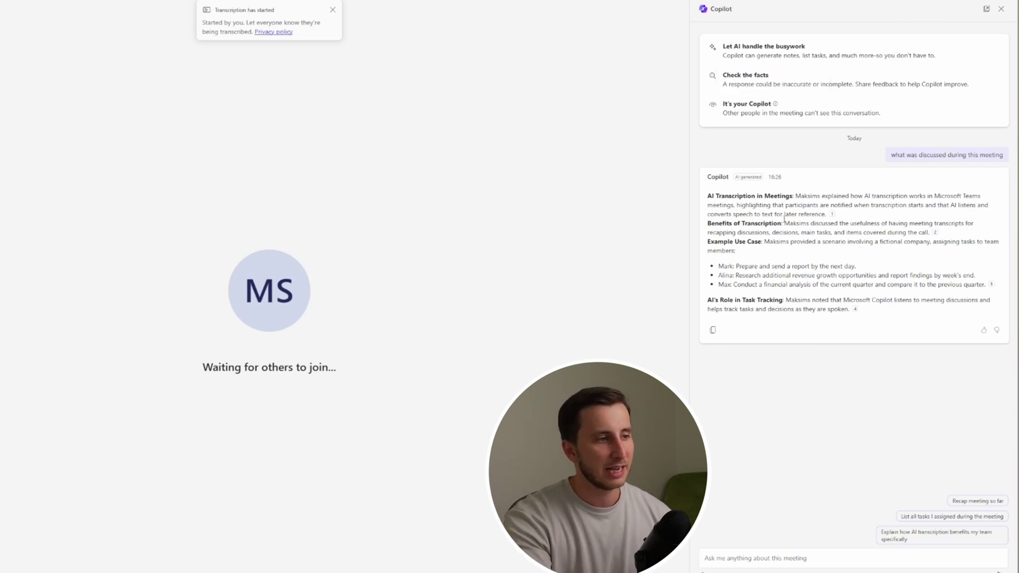
{"action": "left_click_drag", "start_coordinate": [710, 242], "coordinate": [762, 243]}
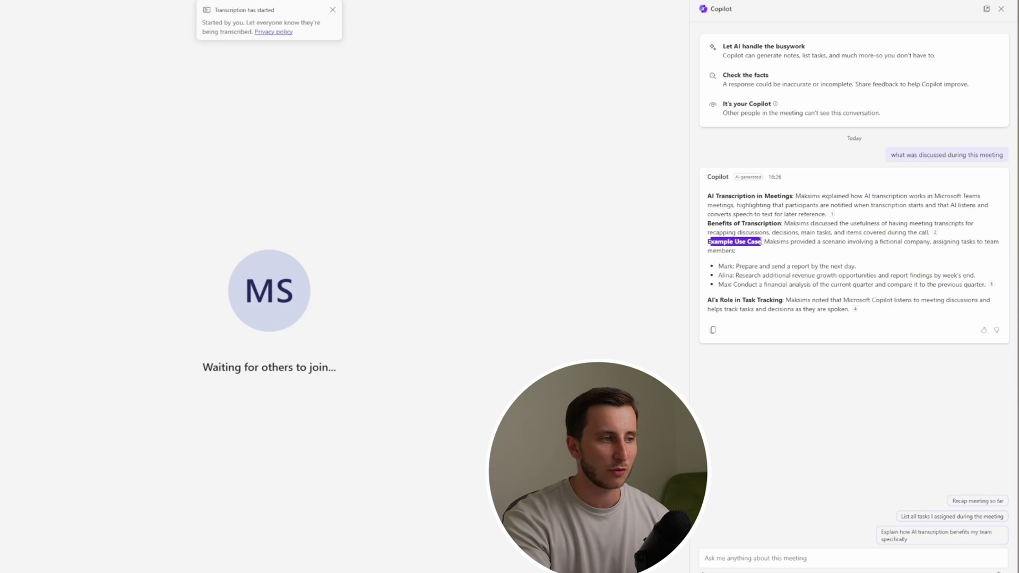
{"action": "left_click_drag", "start_coordinate": [718, 267], "coordinate": [861, 269]}
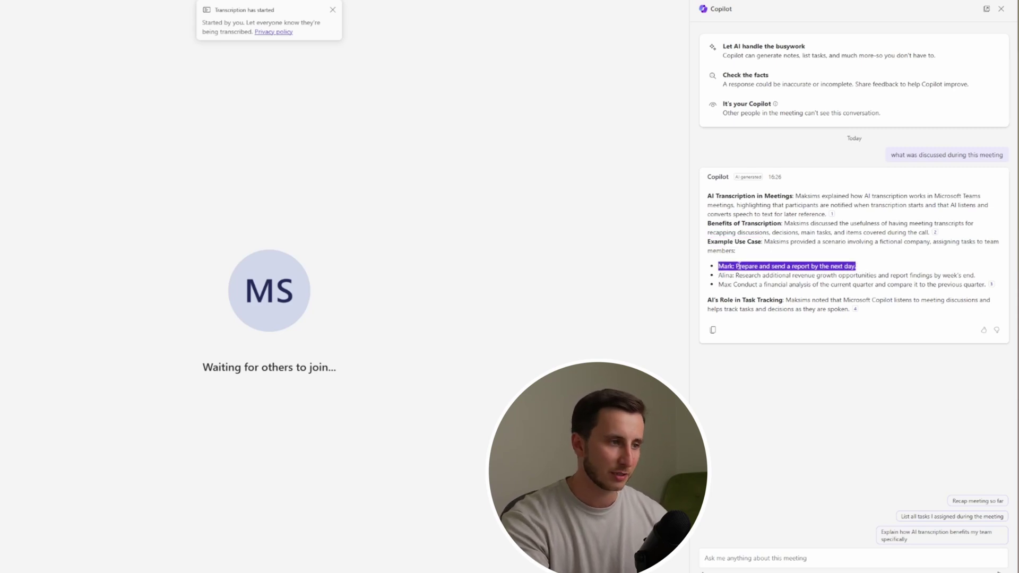
{"action": "left_click_drag", "start_coordinate": [737, 267], "coordinate": [865, 267]}
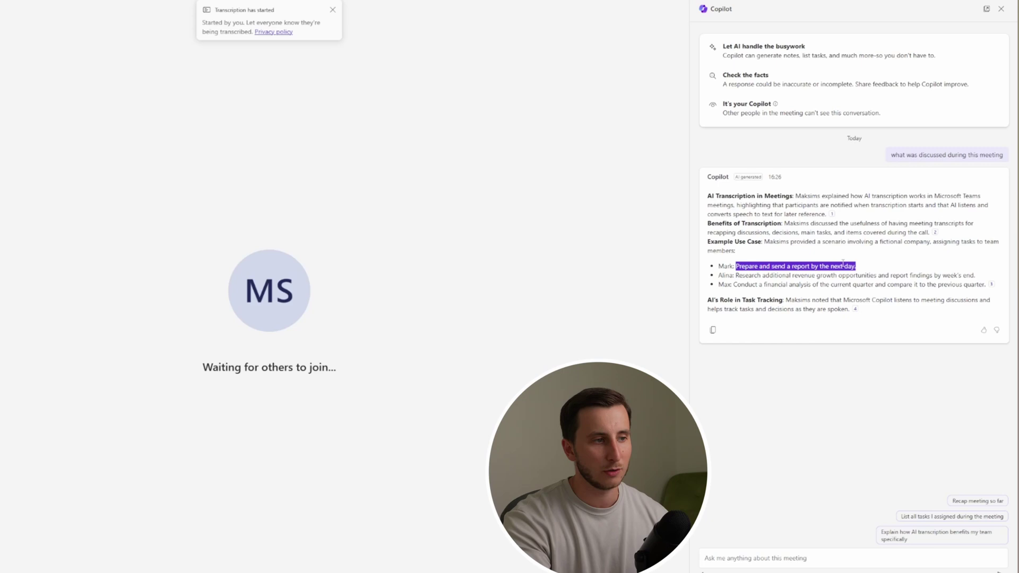
{"action": "left_click", "coordinate": [766, 277]}
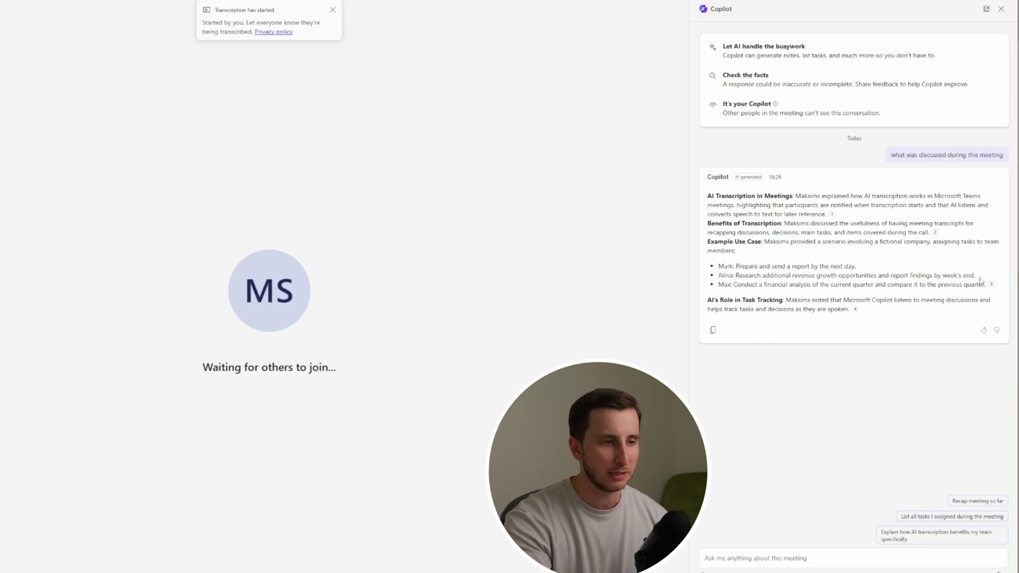
- Finish reading the assigned tasks in Copilot's answer and ask it to recap the meeting so far with the suggested prompt
{"action": "left_click_drag", "start_coordinate": [962, 276], "coordinate": [897, 272]}
{"action": "left_click", "coordinate": [732, 288]}
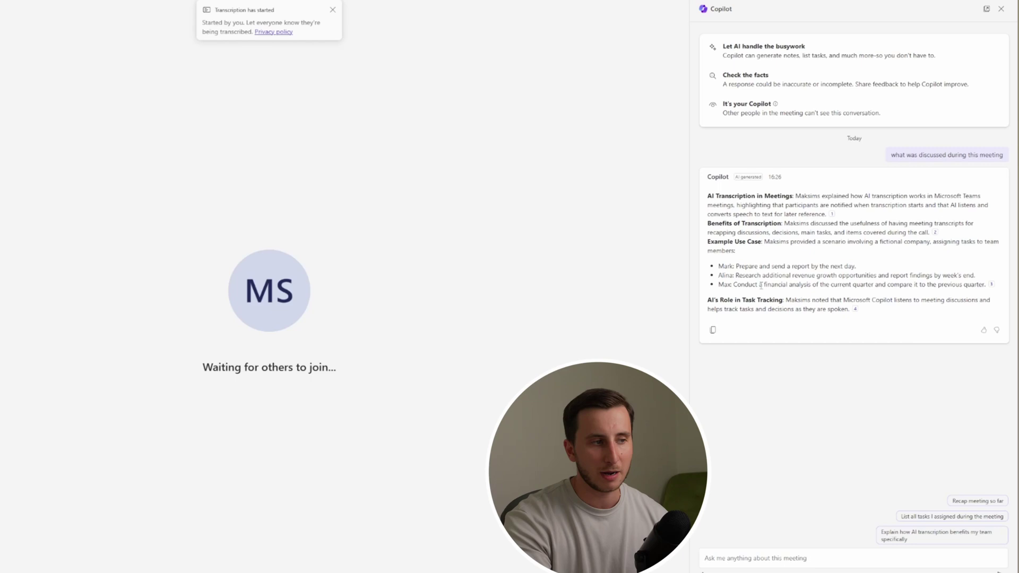
{"action": "left_click", "coordinate": [766, 559]}
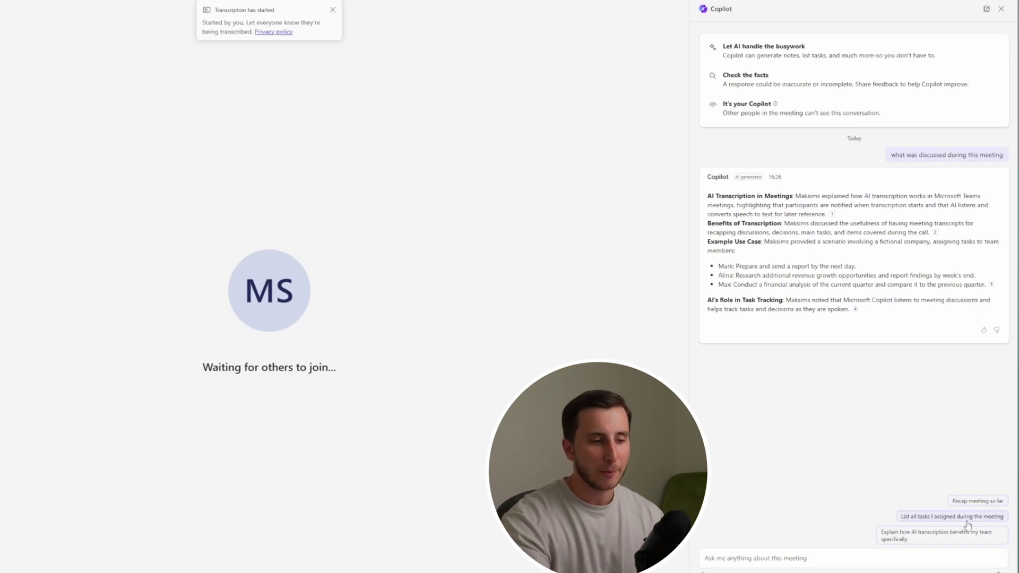
{"action": "left_click", "coordinate": [985, 502]}
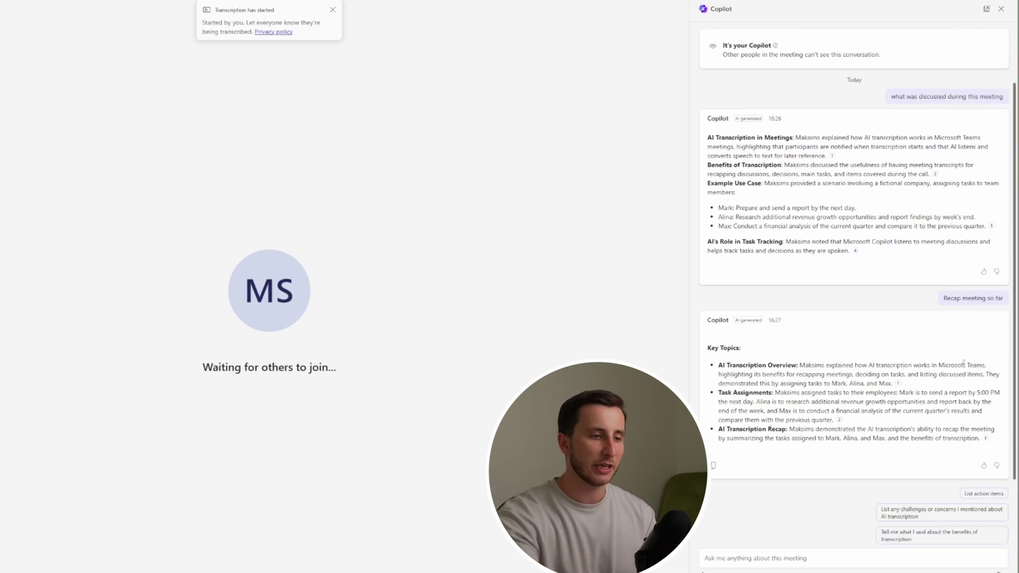
- Review the key topics in Copilot's recap, highlighting the AI Transcription Overview, Task Assignments and AI Transcription Recap points
{"action": "triple_click", "coordinate": [945, 298]}
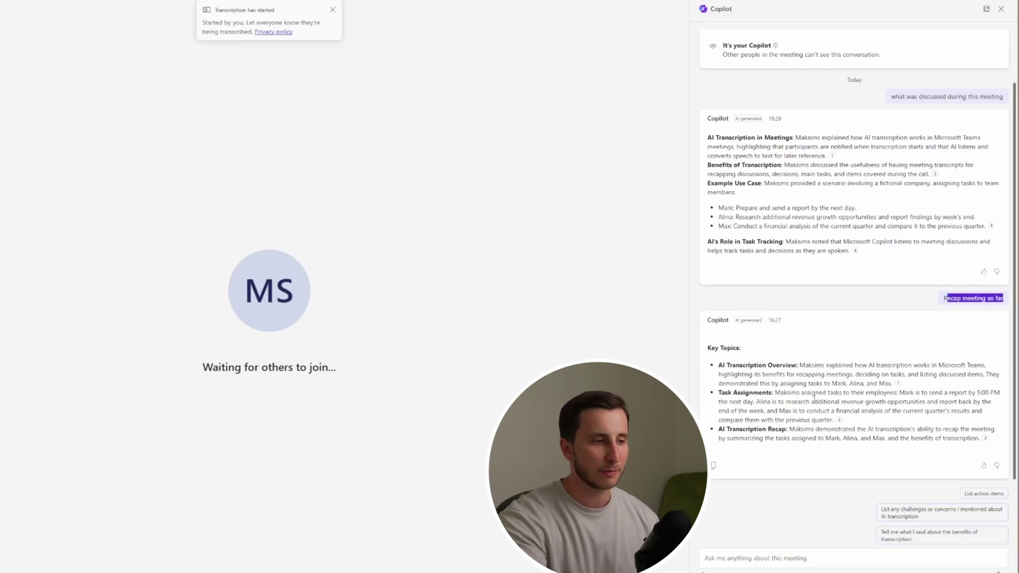
{"action": "left_click", "coordinate": [718, 348]}
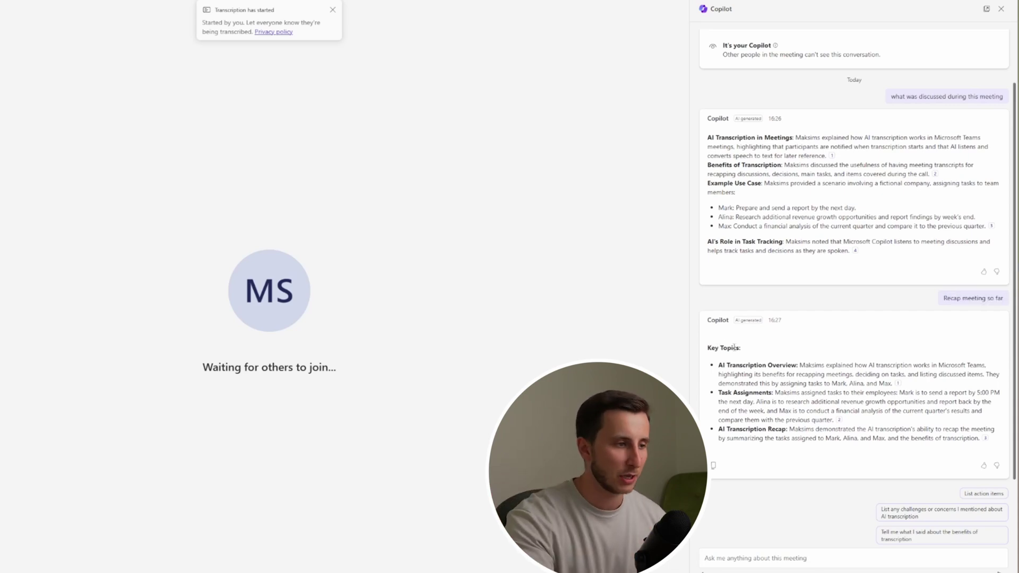
{"action": "left_click_drag", "start_coordinate": [803, 375], "coordinate": [771, 394]}
{"action": "left_click", "coordinate": [827, 367]}
{"action": "left_click_drag", "start_coordinate": [719, 430], "coordinate": [803, 431]}
{"action": "left_click", "coordinate": [801, 433]}
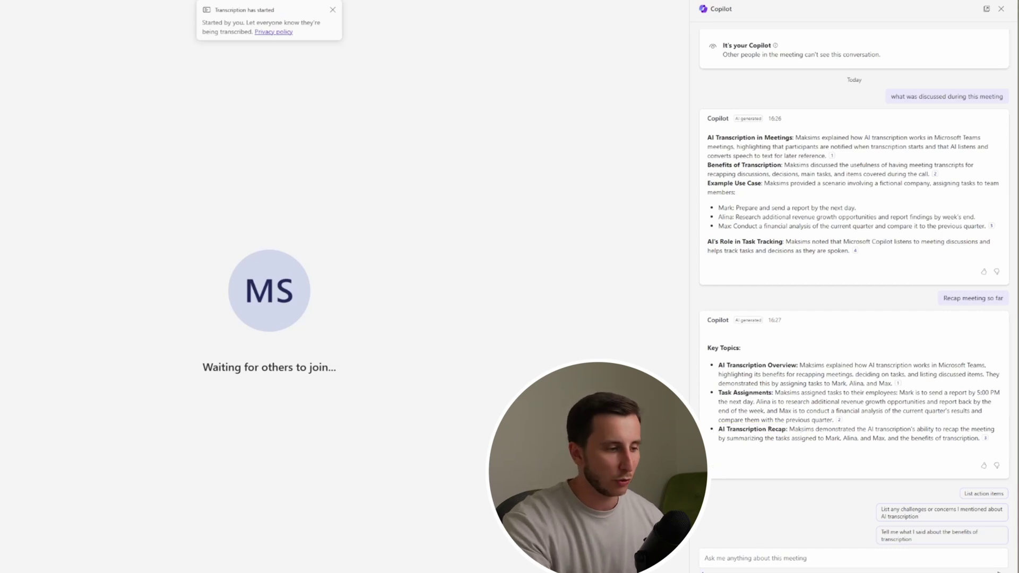
- Have Copilot list the meeting's action items with the ready-made prompt and review the items with their source citation
{"action": "left_click", "coordinate": [703, 572]}
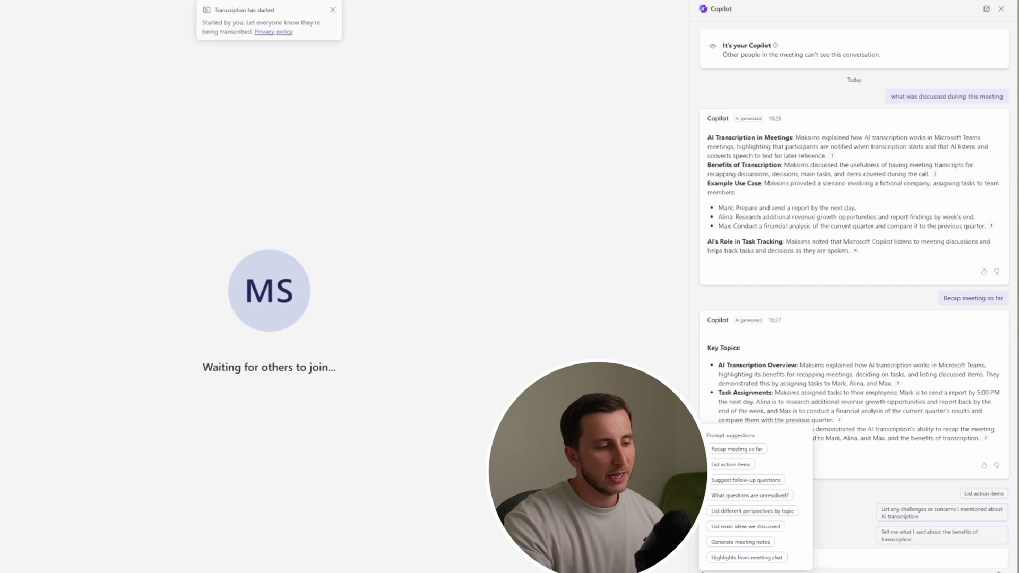
{"action": "left_click", "coordinate": [736, 465]}
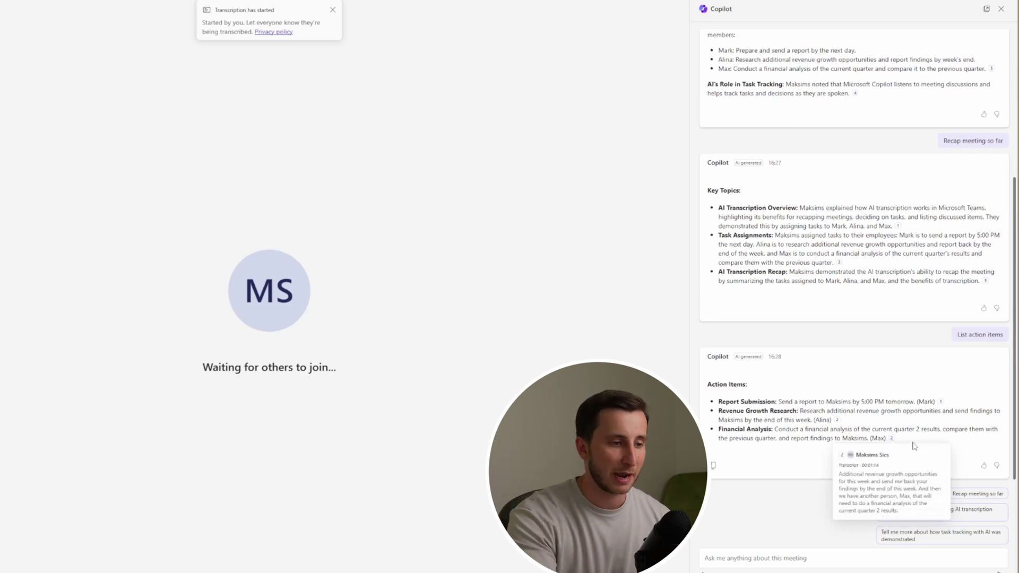
{"action": "left_click_drag", "start_coordinate": [894, 439], "coordinate": [757, 395]}
{"action": "left_click", "coordinate": [757, 396]}
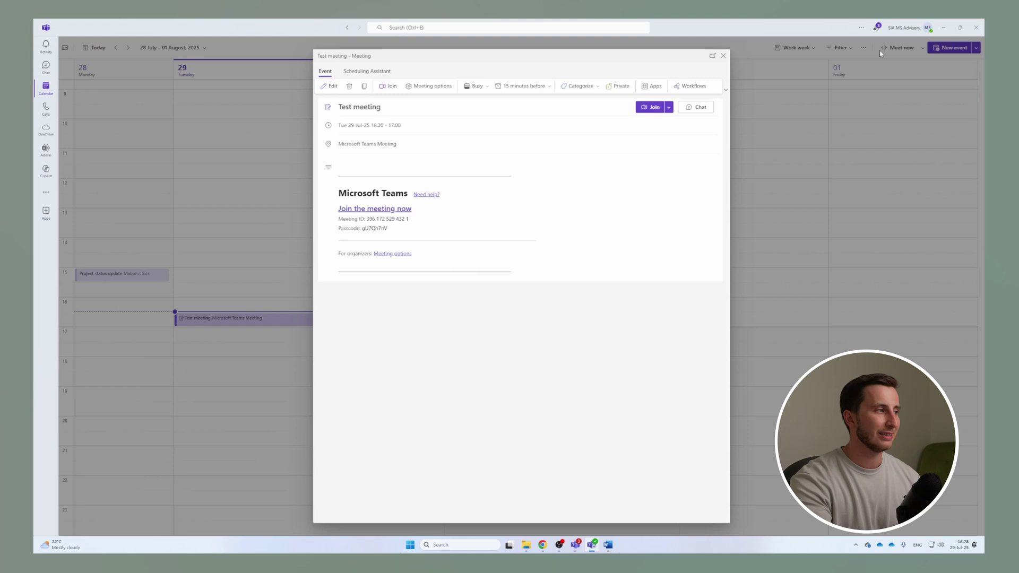
- Close the Test meeting details, reopen the event from Tuesday 29 in the calendar and view its meeting recap
{"action": "left_click", "coordinate": [723, 55]}
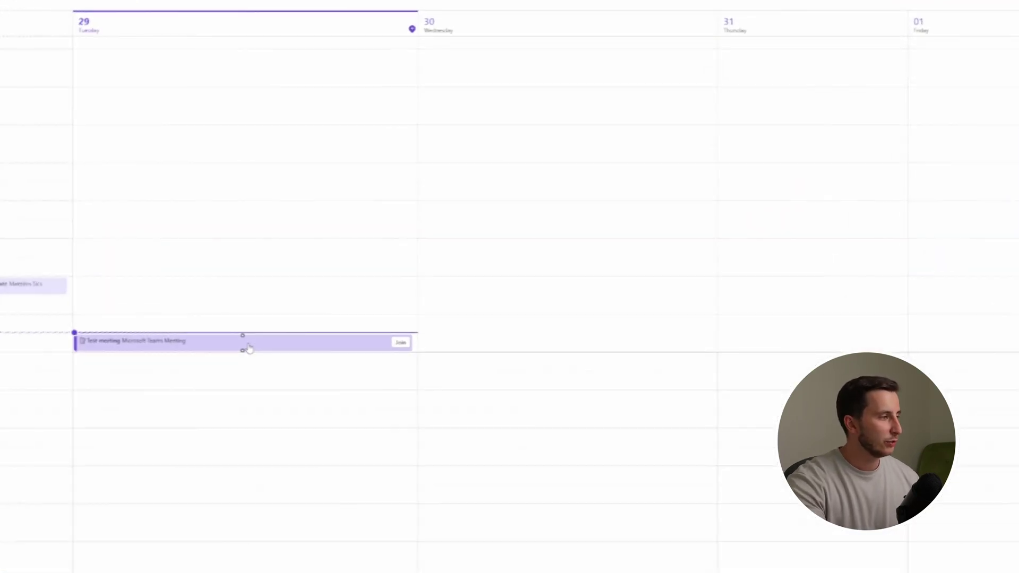
{"action": "left_click", "coordinate": [248, 345]}
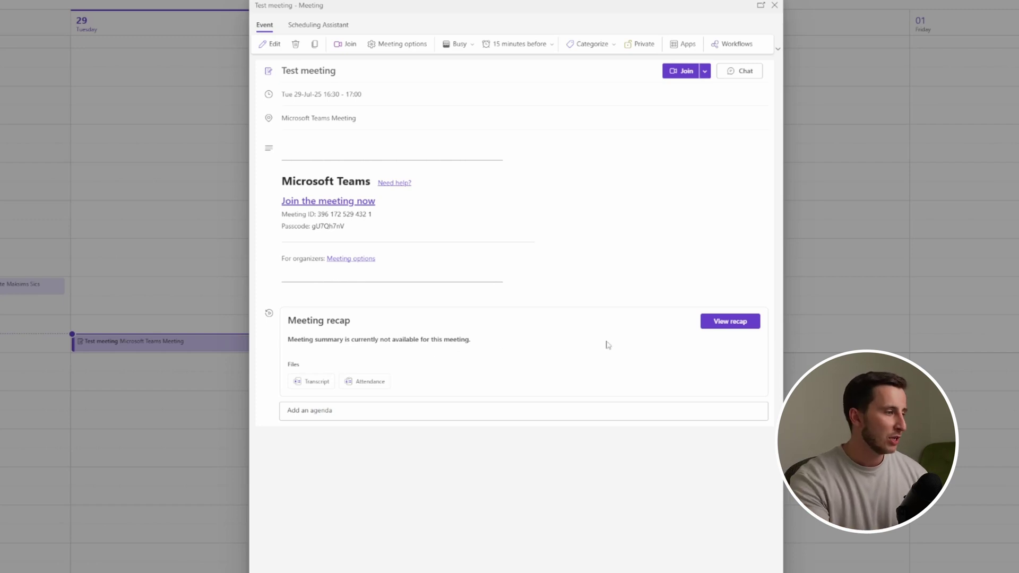
{"action": "left_click", "coordinate": [743, 324]}
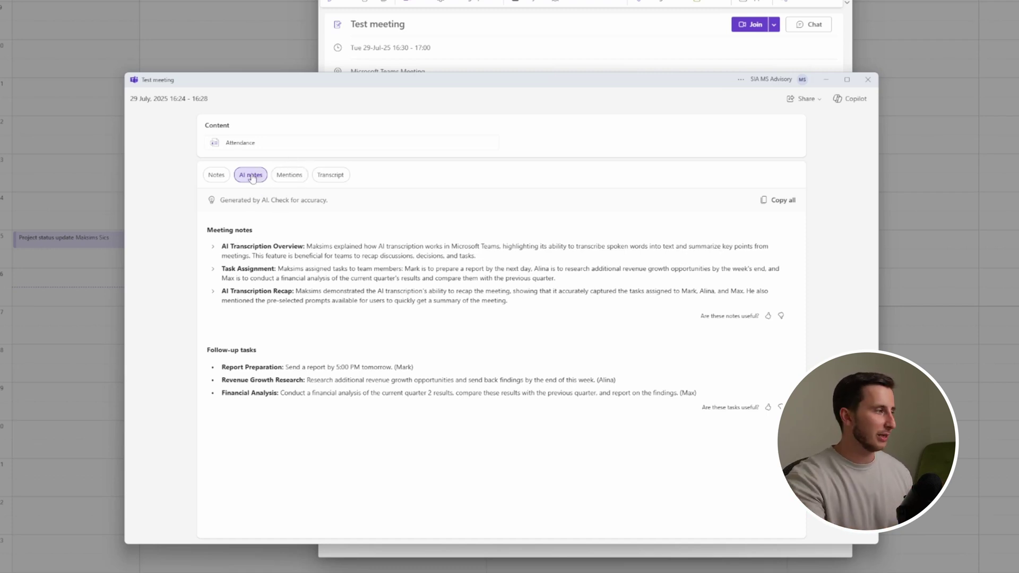
- Review the recap's AI notes, expanding the details under AI Transcription Overview, Task Assignment and AI Transcription Recap, and read the follow-up tasks
{"action": "left_click_drag", "start_coordinate": [221, 201], "coordinate": [289, 201]}
{"action": "left_click", "coordinate": [223, 201]}
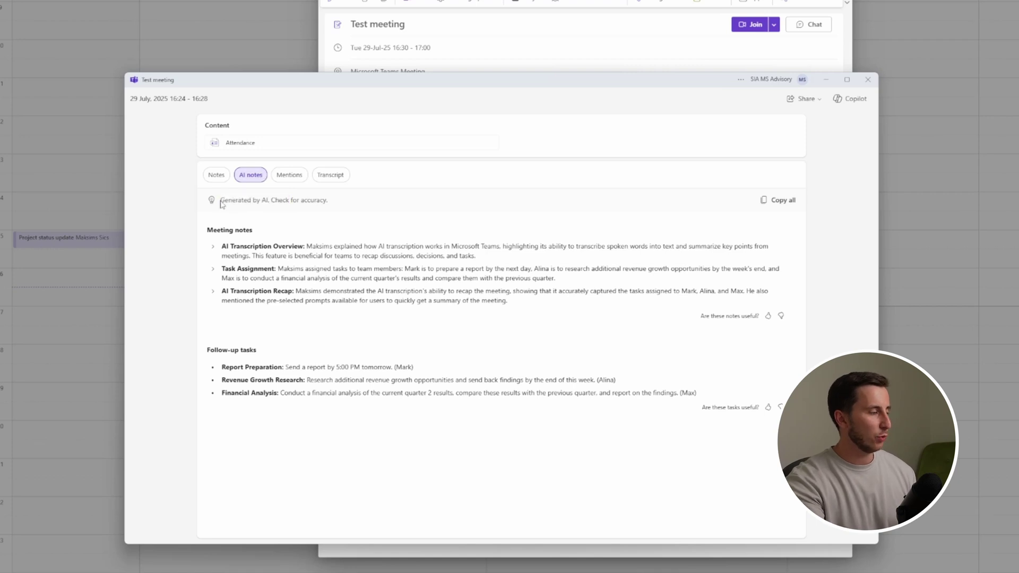
{"action": "left_click", "coordinate": [213, 247]}
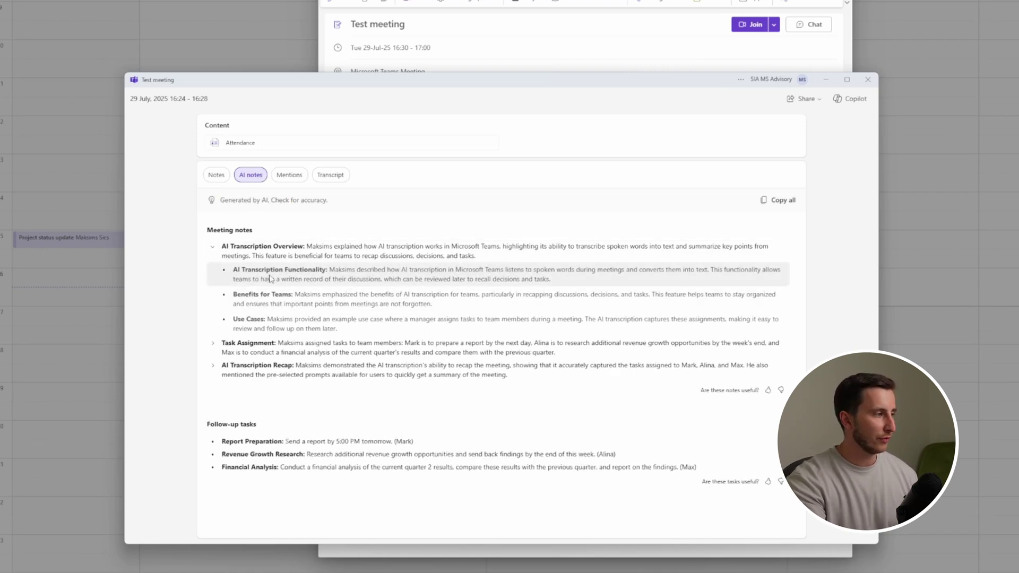
{"action": "left_click", "coordinate": [216, 246]}
{"action": "left_click", "coordinate": [213, 270]}
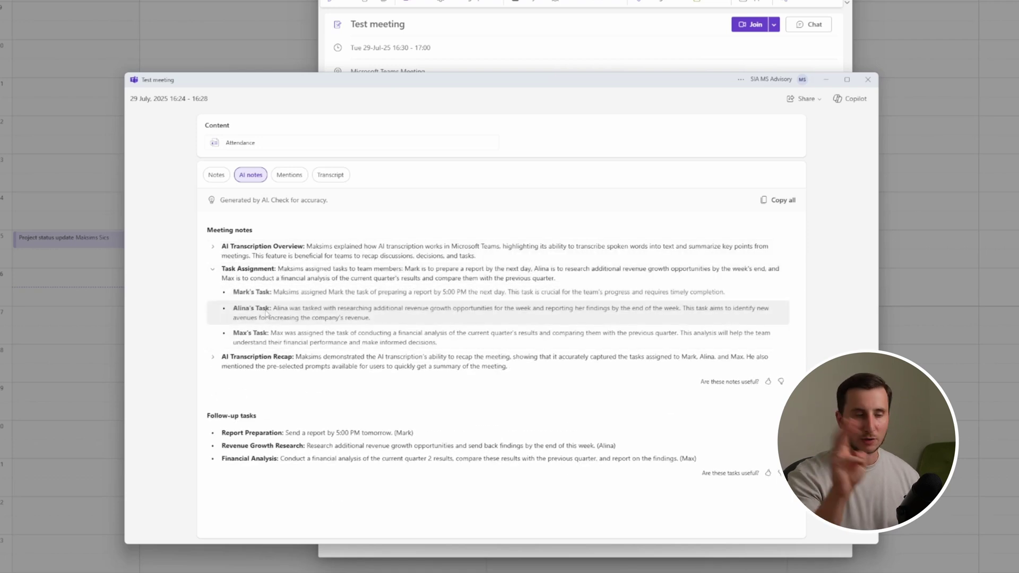
{"action": "left_click", "coordinate": [213, 357]}
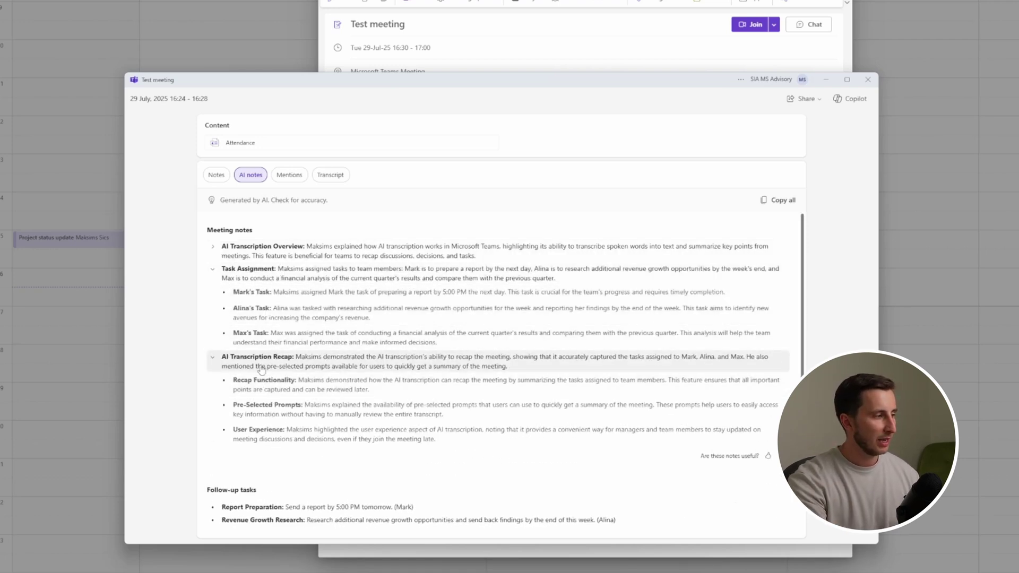
{"action": "scroll", "coordinate": [263, 382], "scroll_direction": "down", "scroll_amount": 1}
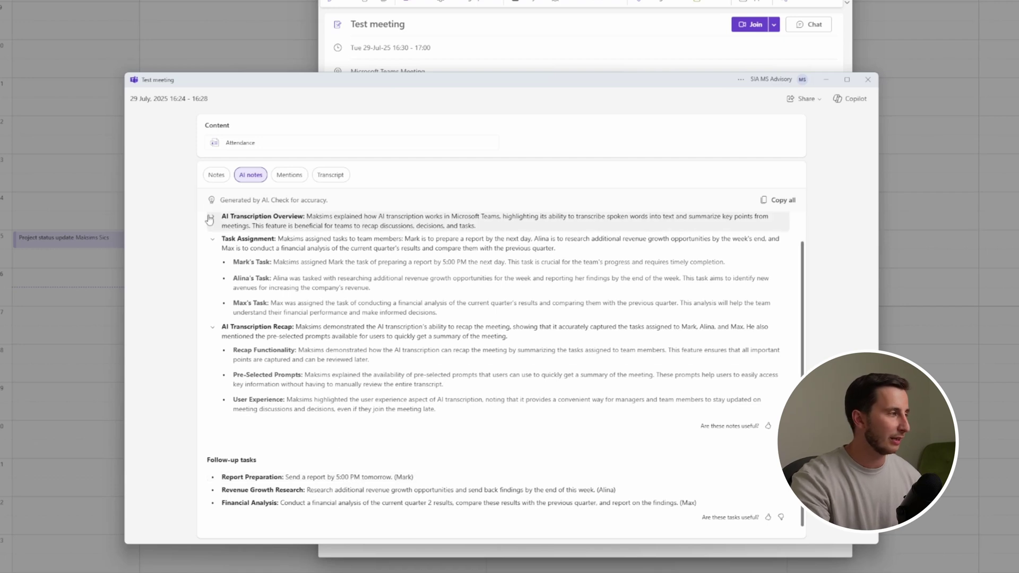
{"action": "left_click", "coordinate": [214, 244]}
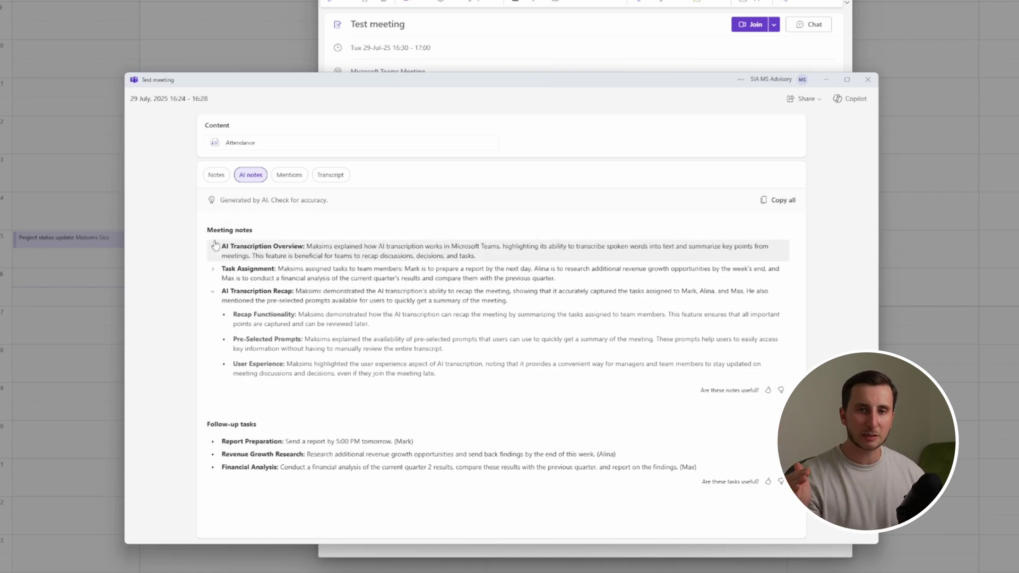
- Read through the full meeting transcript in the recap and compare it with the AI notes
{"action": "left_click", "coordinate": [332, 176]}
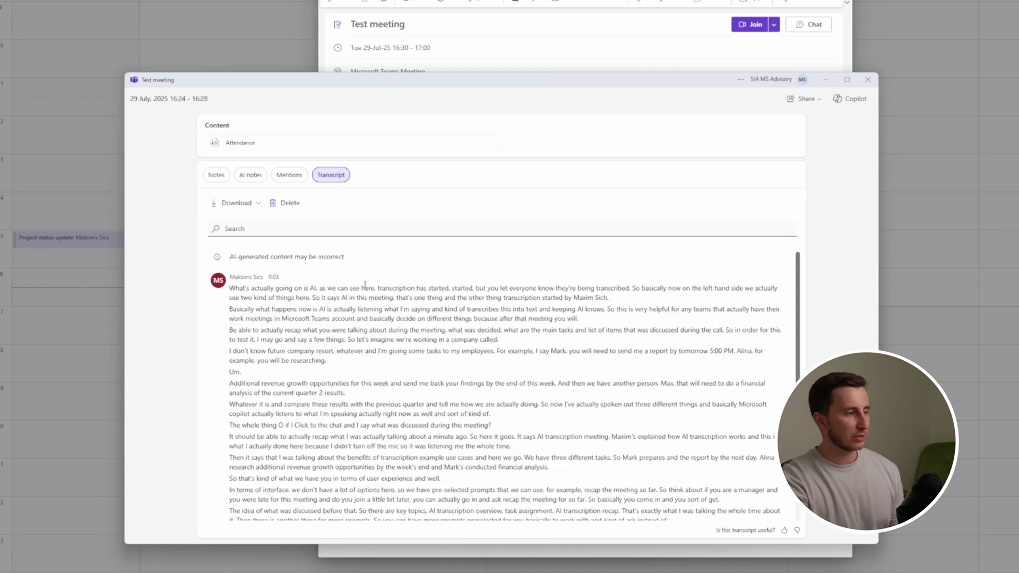
{"action": "scroll", "coordinate": [264, 284], "scroll_direction": "down", "scroll_amount": 2}
{"action": "scroll", "coordinate": [264, 284], "scroll_direction": "up", "scroll_amount": 2}
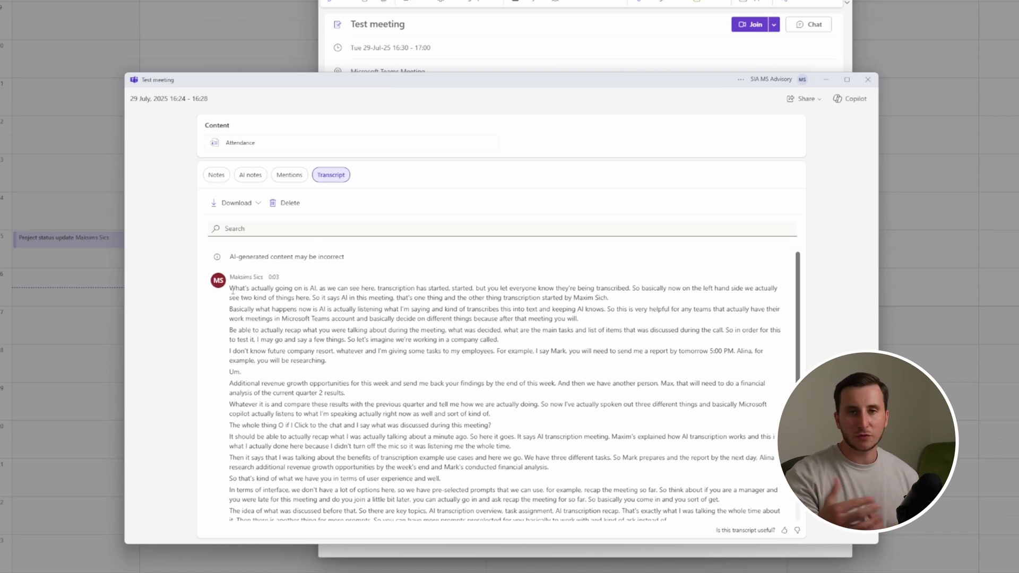
{"action": "scroll", "coordinate": [244, 308], "scroll_direction": "down", "scroll_amount": 3}
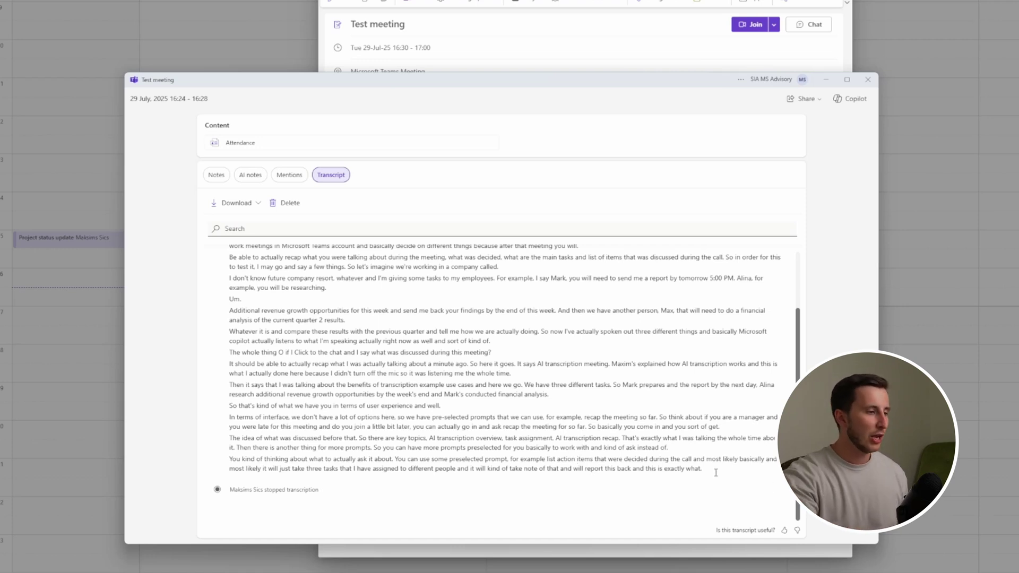
{"action": "left_click_drag", "start_coordinate": [715, 473], "coordinate": [203, 271]}
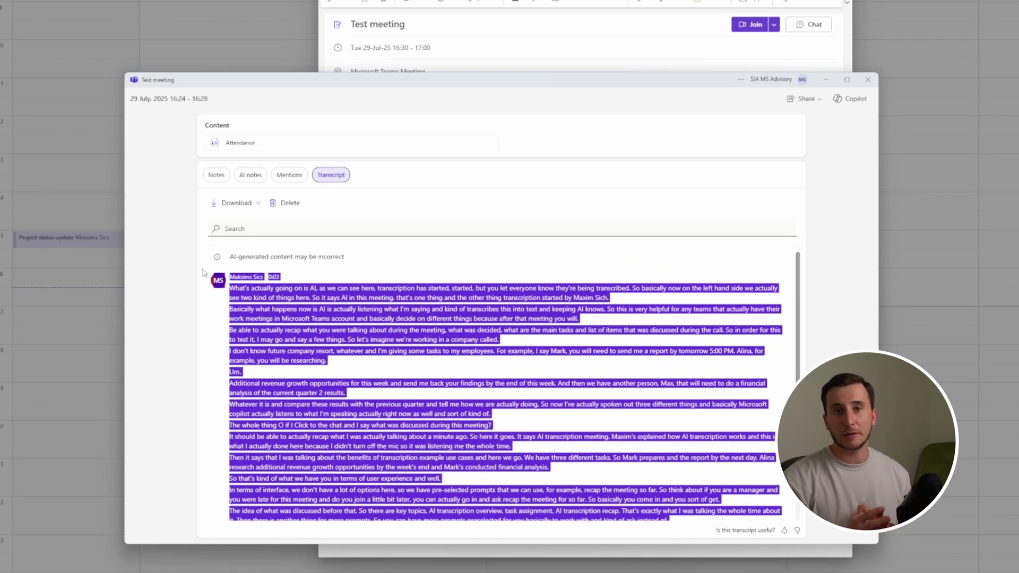
{"action": "left_click", "coordinate": [336, 285]}
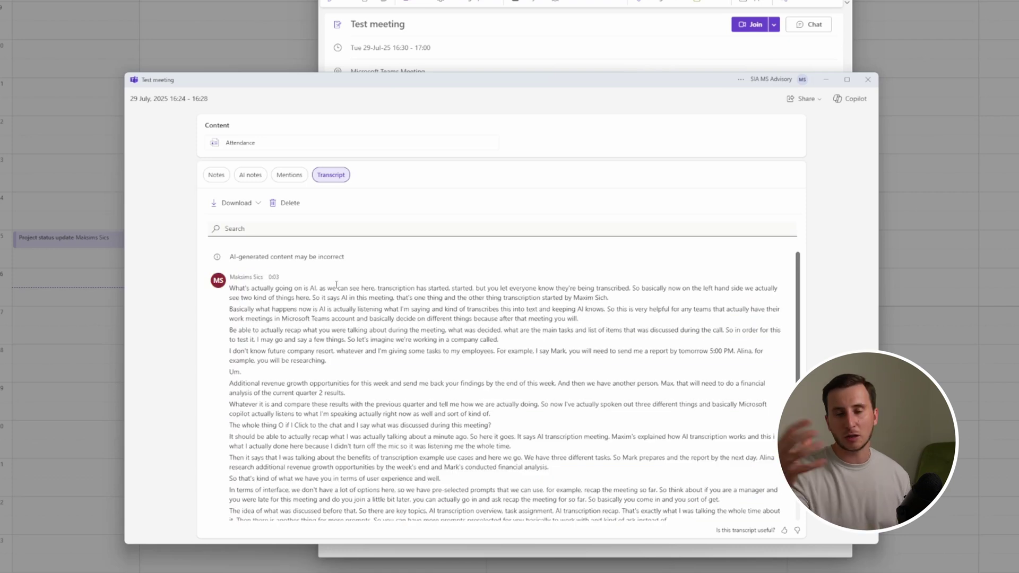
{"action": "left_click", "coordinate": [250, 174]}
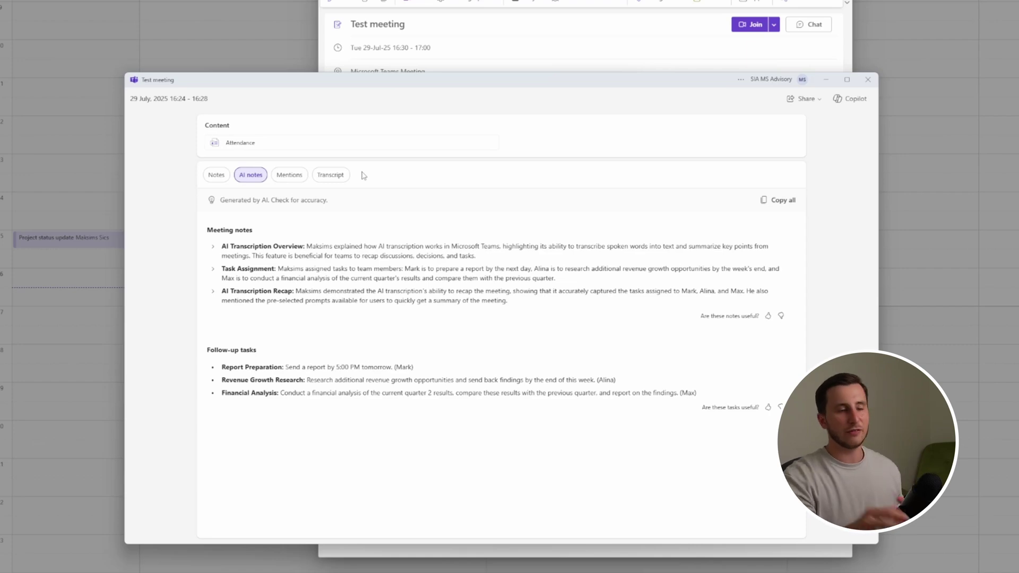
{"action": "left_click", "coordinate": [334, 174]}
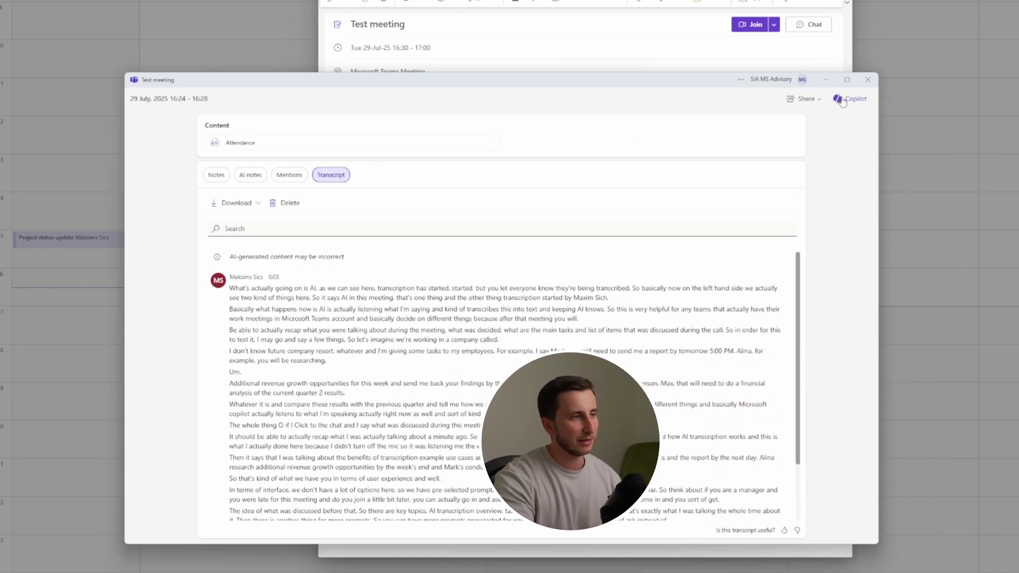
- Open Copilot in the meeting recap and look through the earlier questions and answers from the call
{"action": "left_click", "coordinate": [843, 101]}
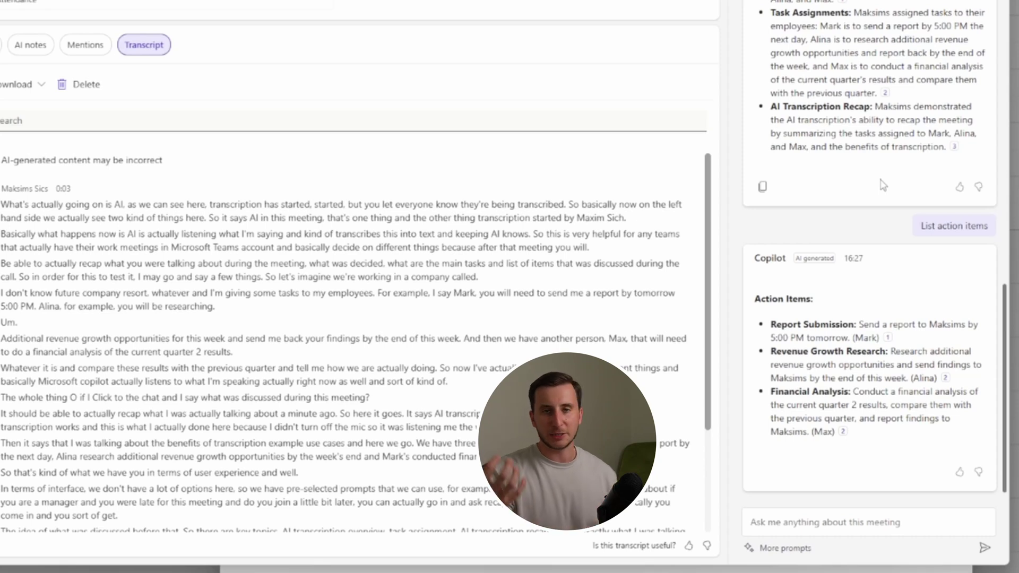
{"action": "scroll", "coordinate": [886, 194], "scroll_direction": "up", "scroll_amount": 10}
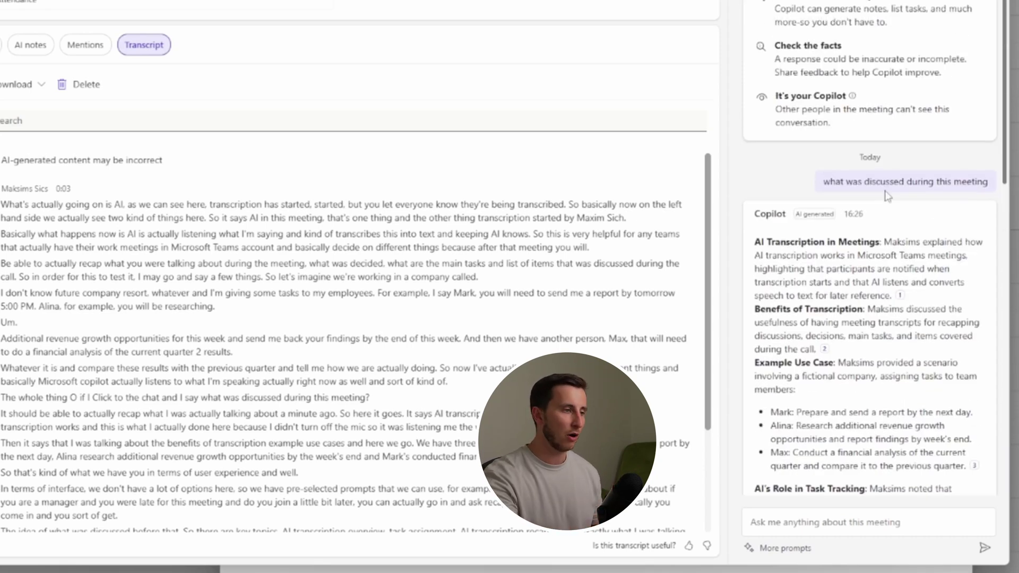
{"action": "scroll", "coordinate": [886, 195], "scroll_direction": "down", "scroll_amount": 10}
- Ask Copilot to pull up the things where the team member assigned the revenue growth research was discussed during a call
{"action": "left_click", "coordinate": [847, 526]}
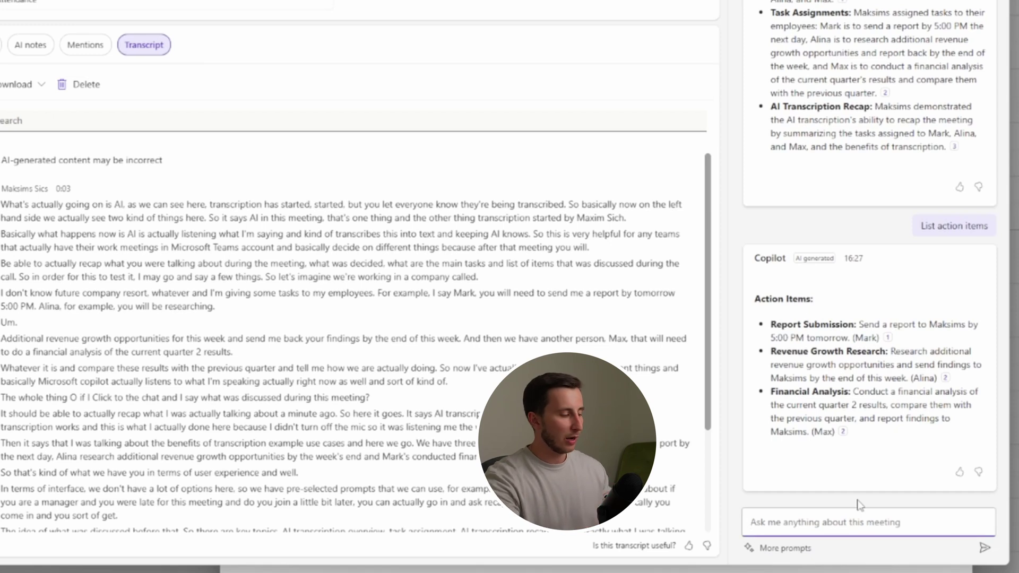
{"action": "type", "text": "P"}
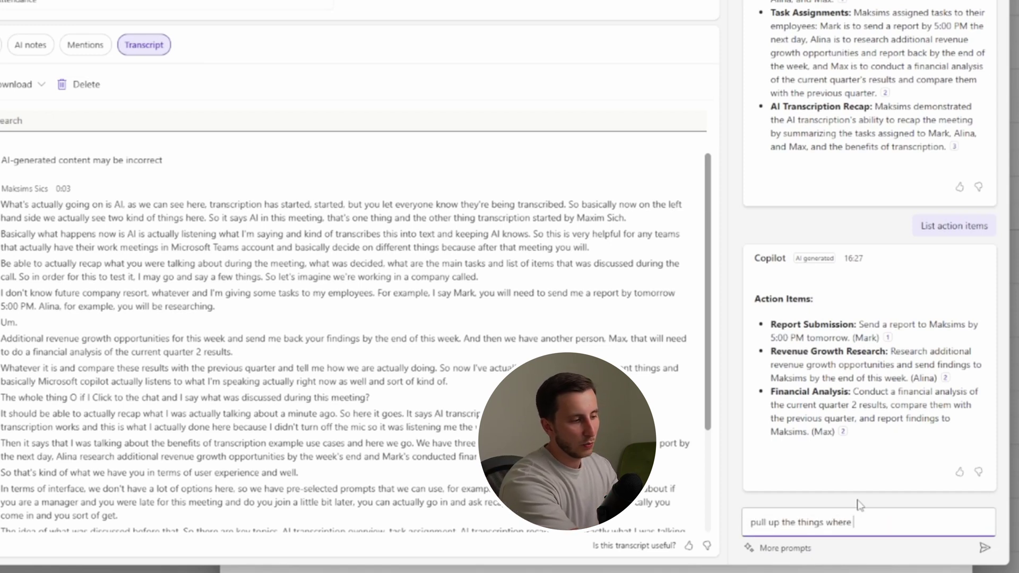
{"action": "type", "text": "ina was discussed duri"}
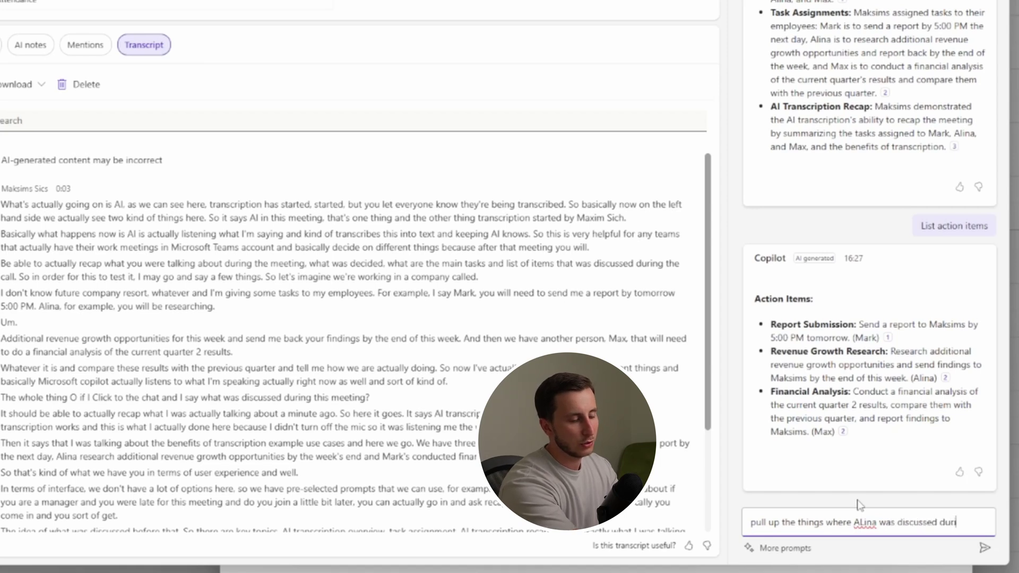
{"action": "type", "text": "ng a call"}
{"action": "key", "text": "Return"}
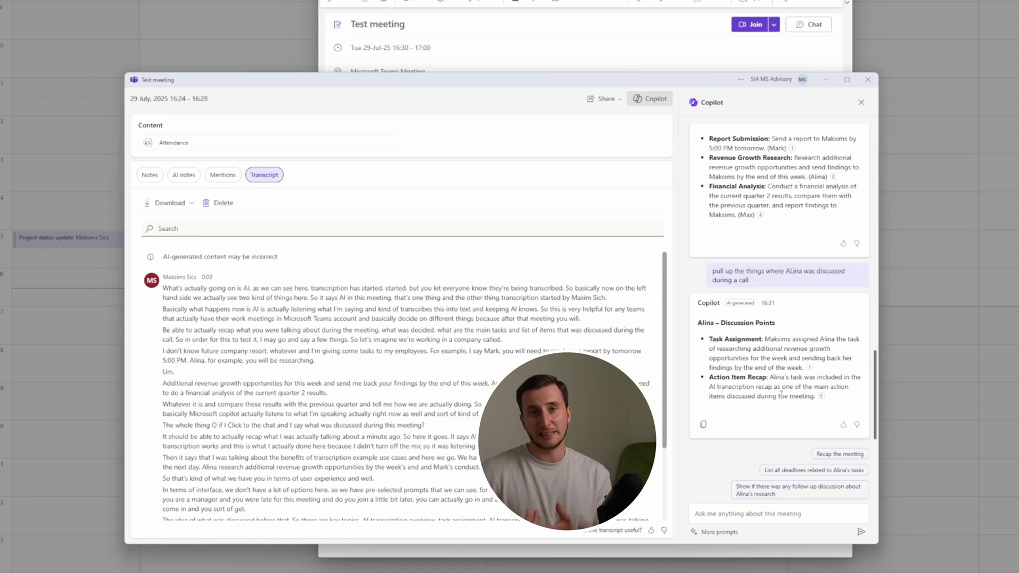
- Copy the sharing link of the Test meeting recap and open it in Chrome
{"action": "left_click", "coordinate": [608, 99]}
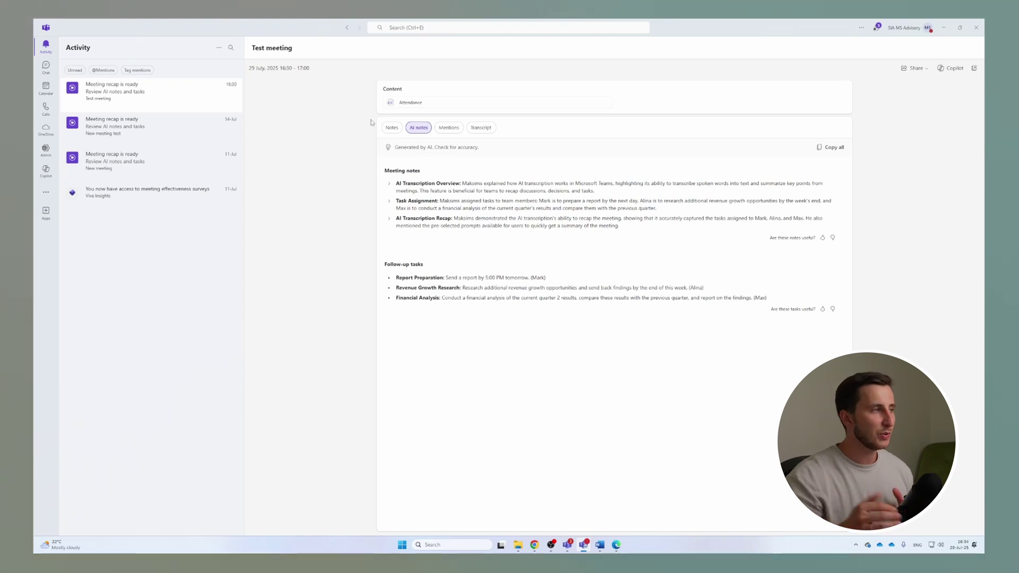
{"action": "left_click", "coordinate": [917, 69]}
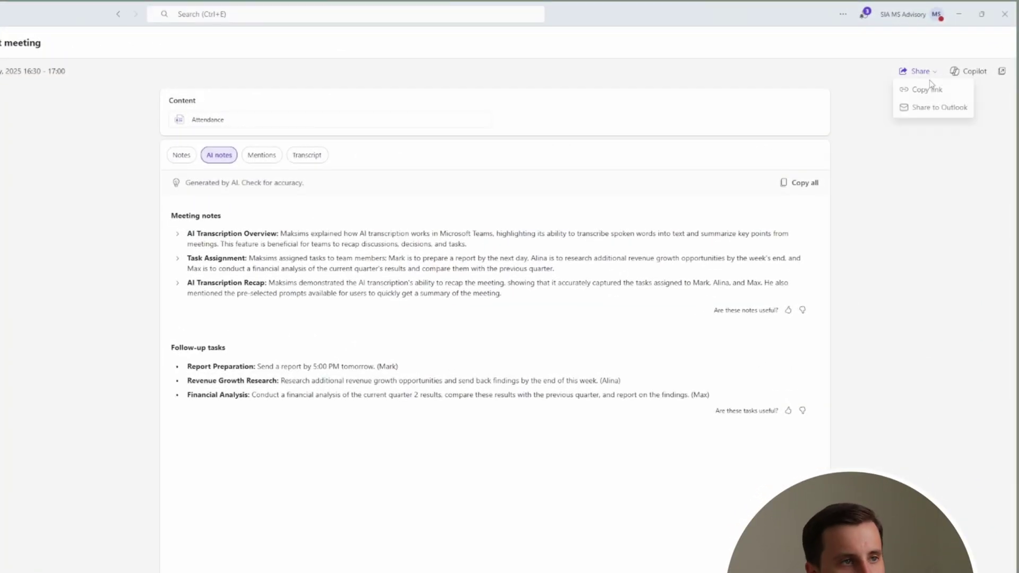
{"action": "left_click", "coordinate": [922, 93]}
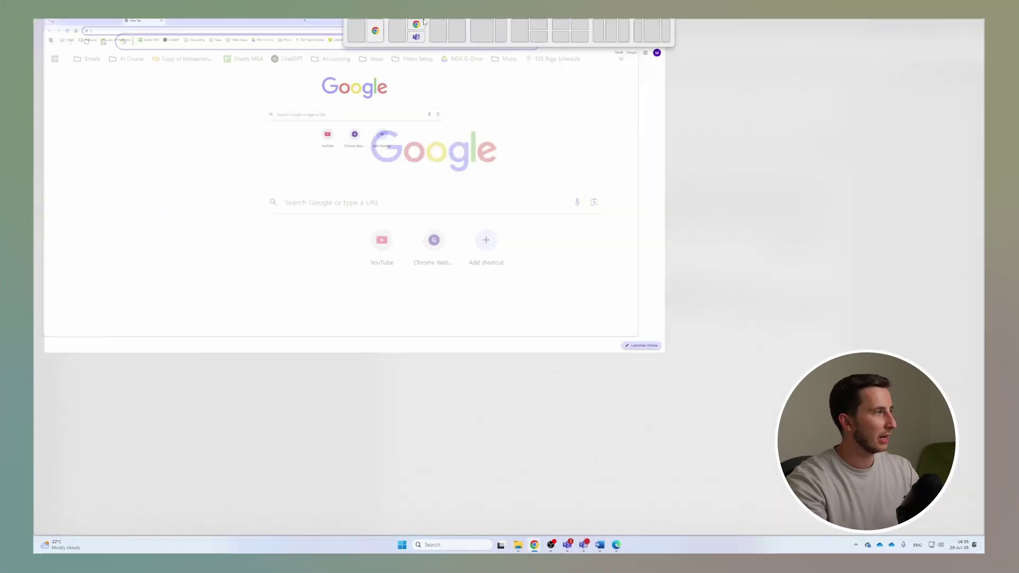
{"action": "key", "text": "ctrl+v"}
{"action": "key", "text": "Return"}
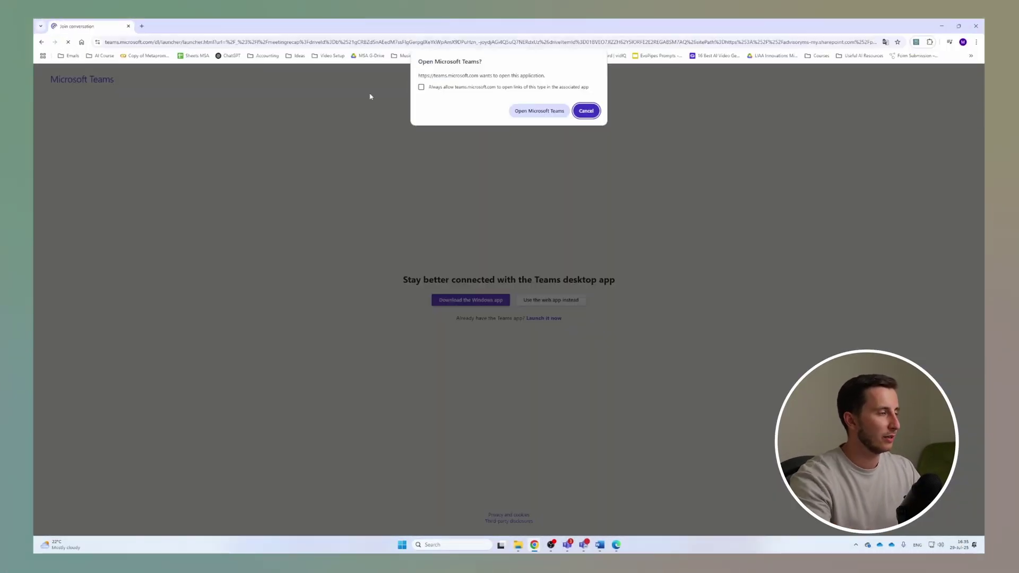
- Open the shared Test meeting recap link in the Microsoft Teams desktop app, view the AI notes, and close the recap window
{"action": "left_click", "coordinate": [527, 111]}
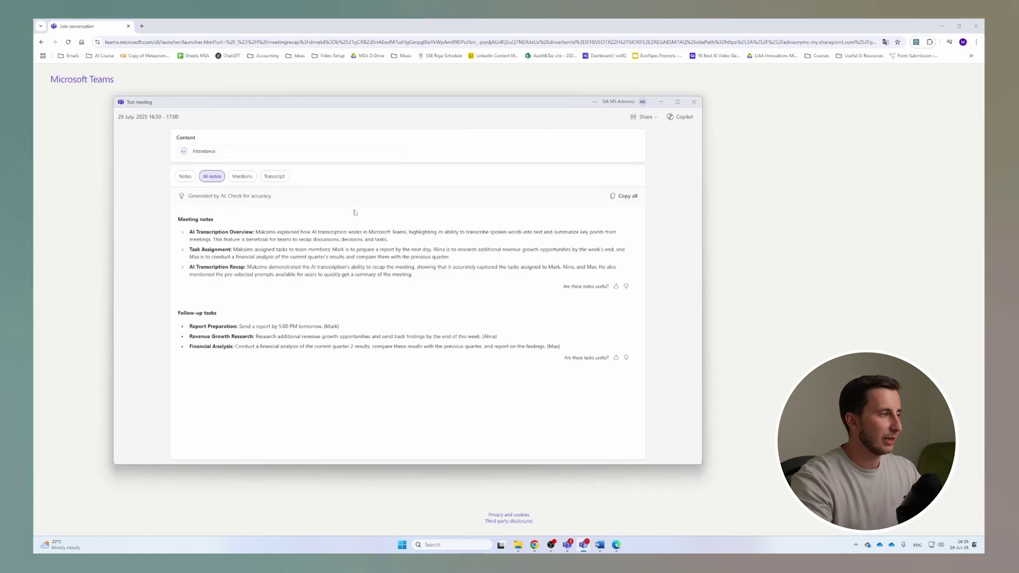
{"action": "left_click", "coordinate": [695, 102]}
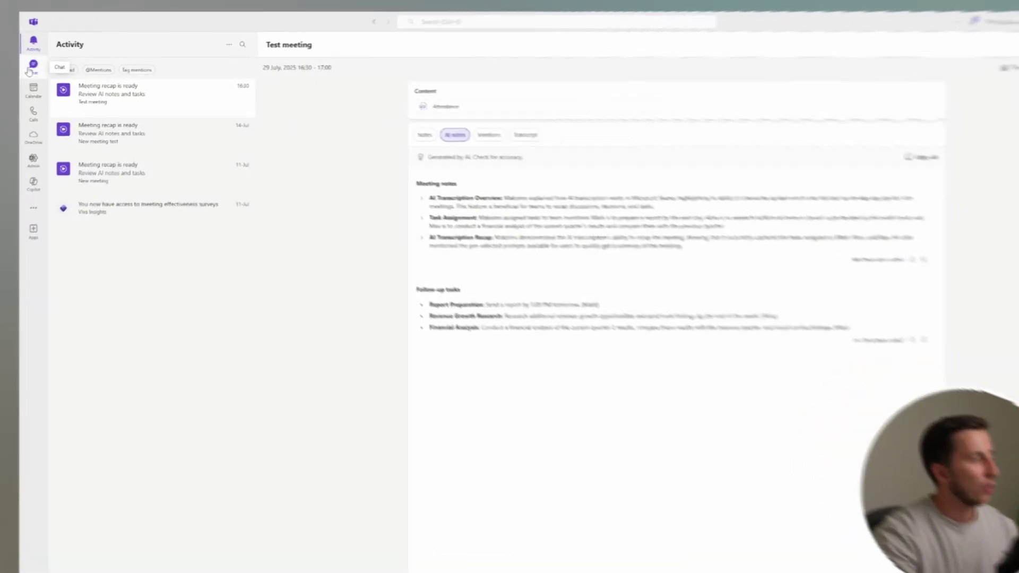
- Open Copilot in the Test meeting chat, look back through its earlier questions and answers, and close it
{"action": "left_click", "coordinate": [13, 66]}
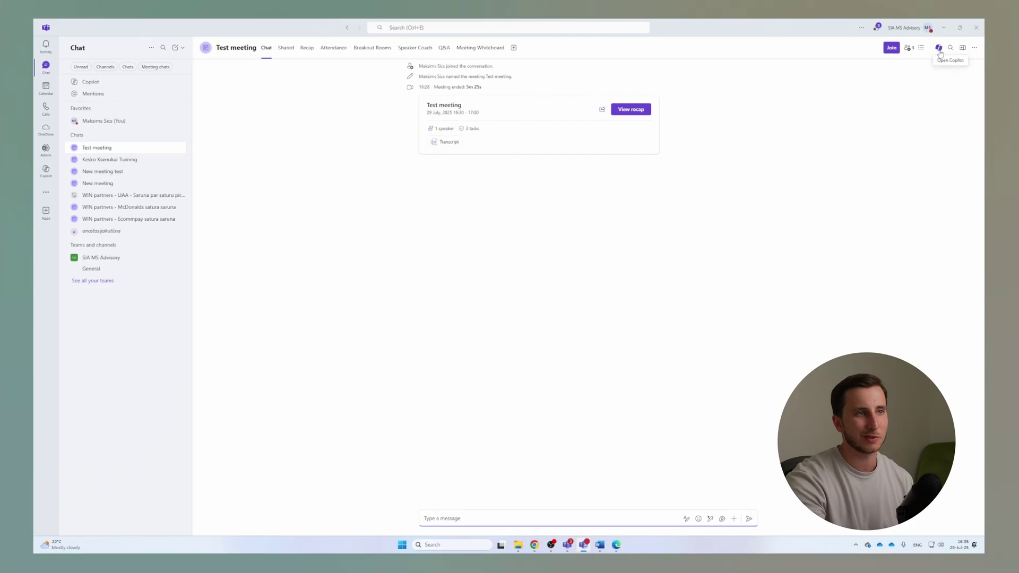
{"action": "left_click", "coordinate": [929, 48]}
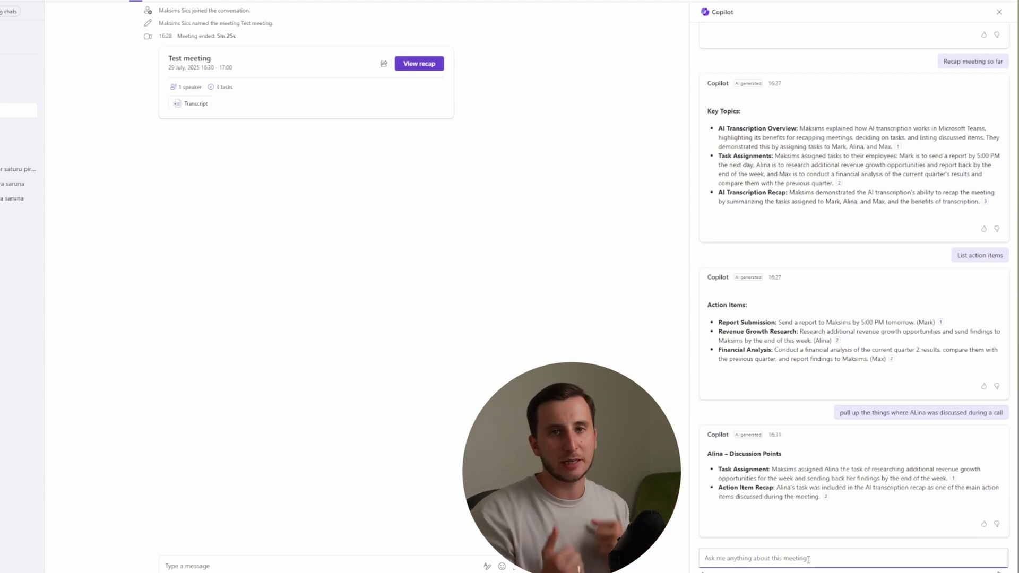
{"action": "scroll", "coordinate": [876, 271], "scroll_direction": "up", "scroll_amount": 6}
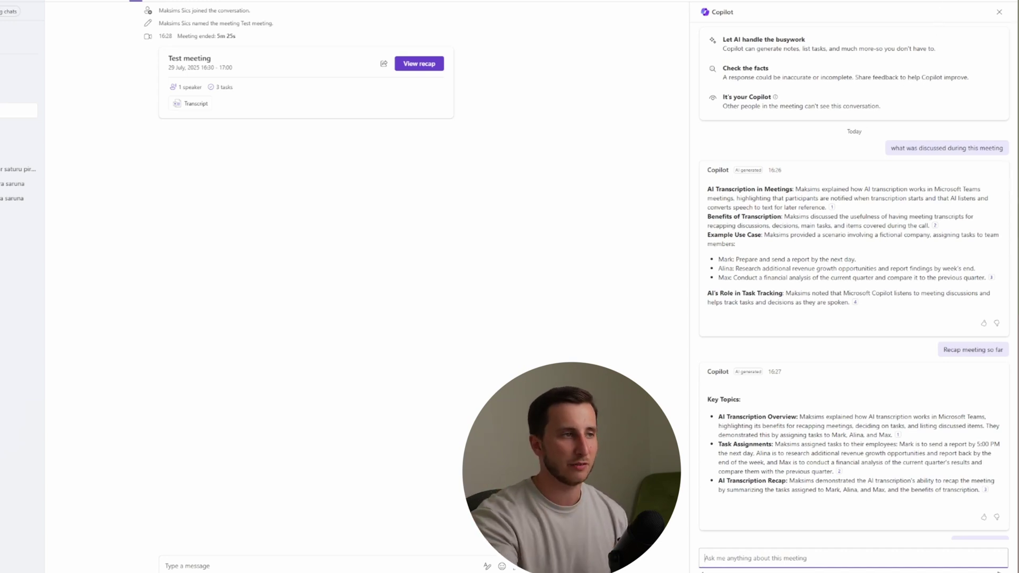
{"action": "left_click", "coordinate": [999, 12]}
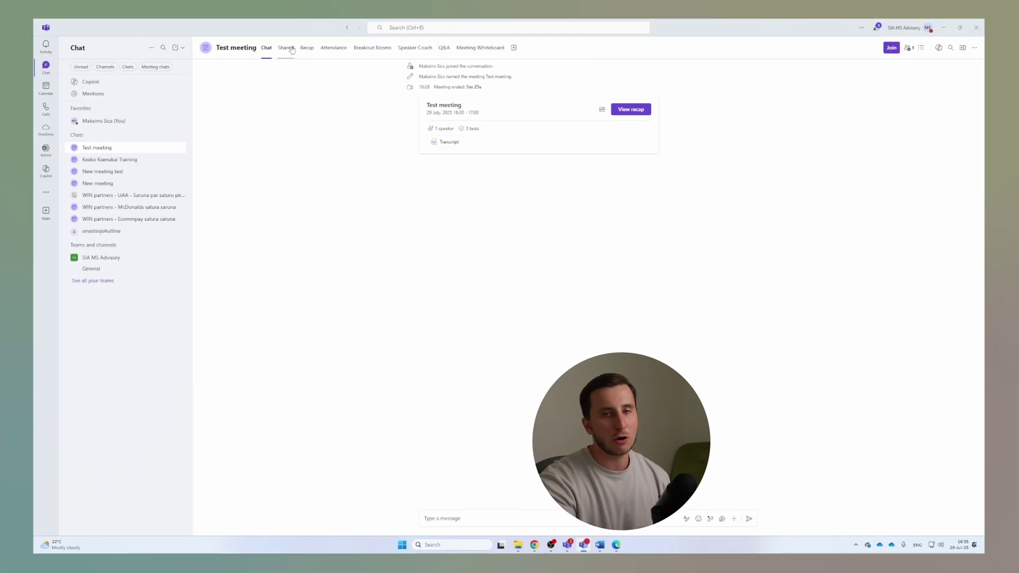
- Open the meeting transcript file shared in the Test meeting chat and view its transcript and Copilot
{"action": "left_click", "coordinate": [286, 47]}
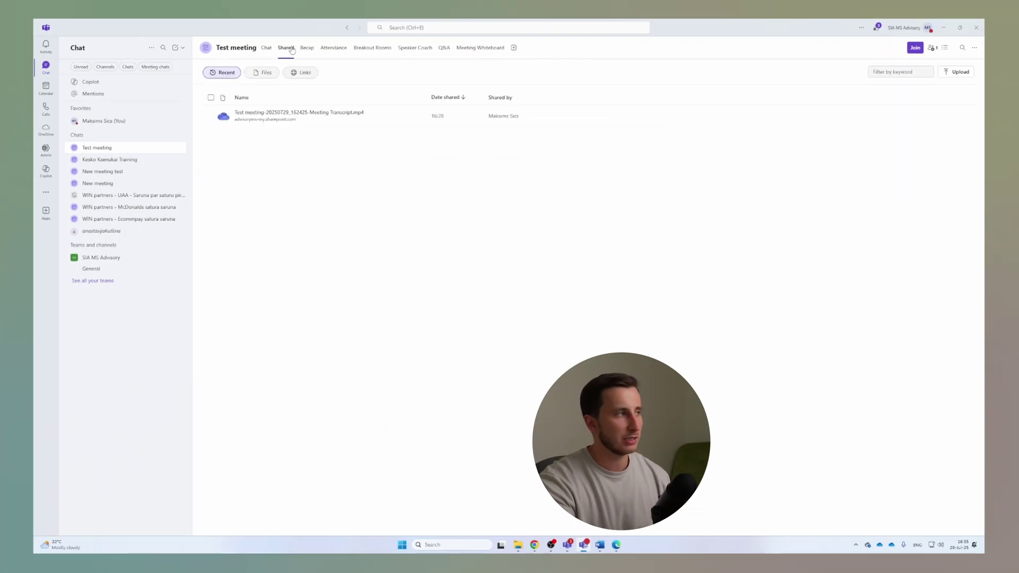
{"action": "left_click", "coordinate": [311, 113]}
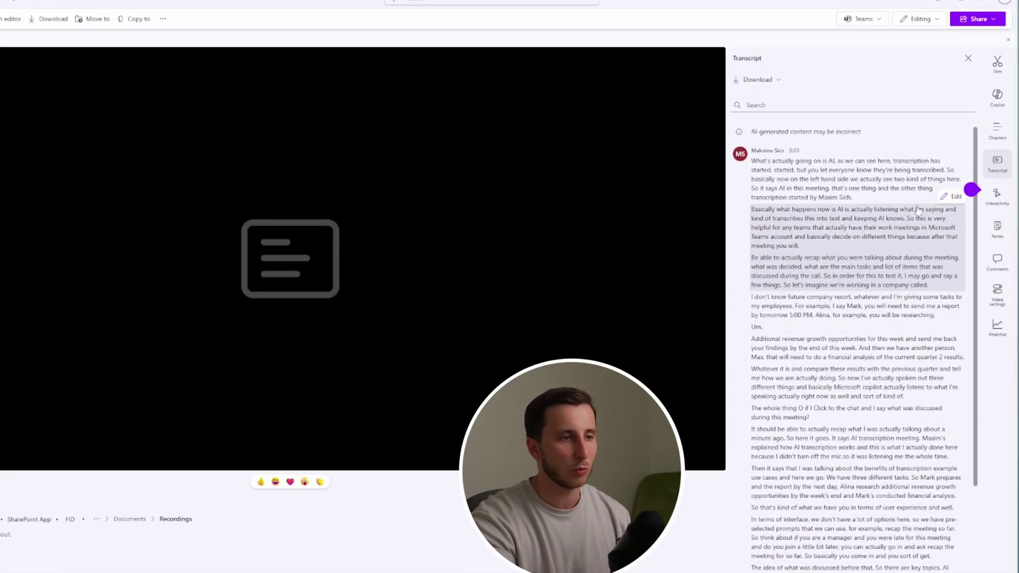
{"action": "left_click", "coordinate": [998, 97]}
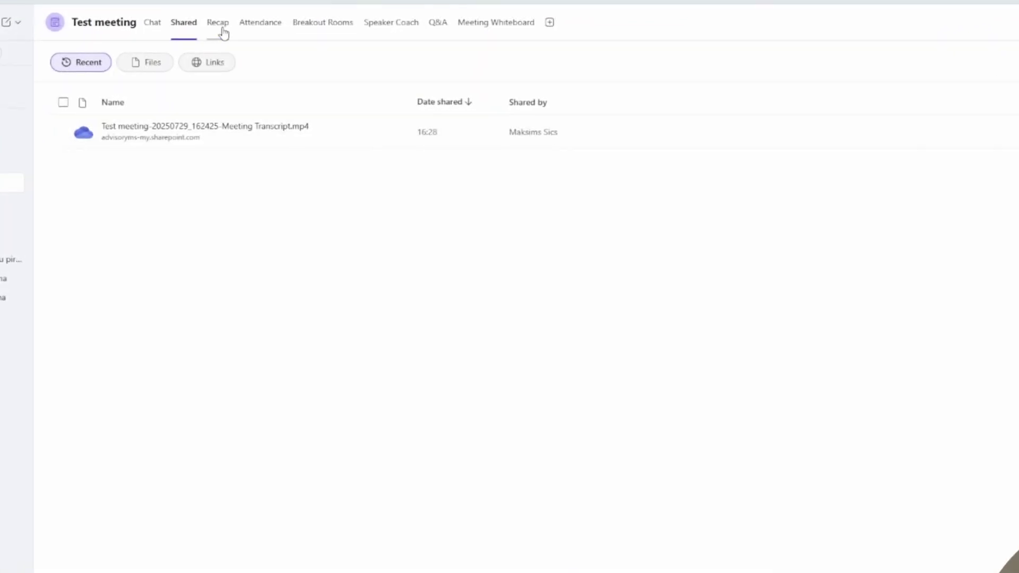
- Return to the Test meeting recap in Teams and check it for personal mentions
{"action": "left_click", "coordinate": [306, 44]}
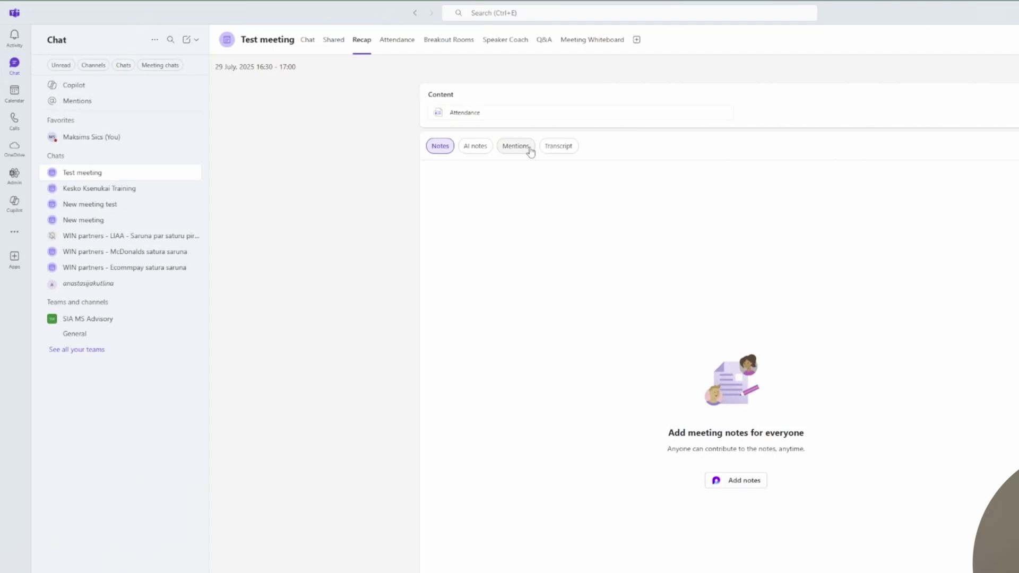
{"action": "left_click", "coordinate": [530, 152]}
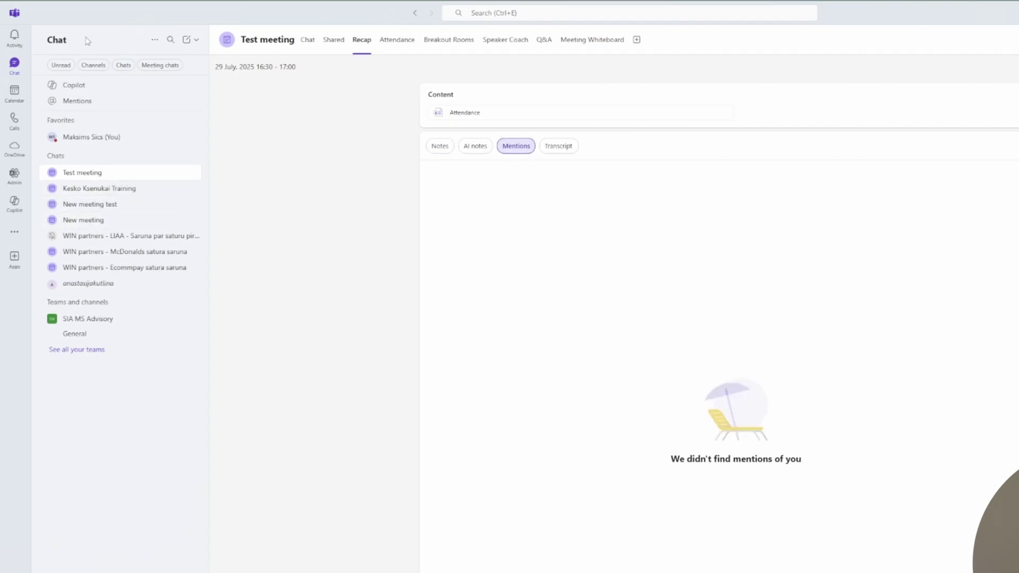
- View the standalone Copilot app in Teams, look at the additional apps, open Excel, and return to Copilot
{"action": "left_click", "coordinate": [24, 208]}
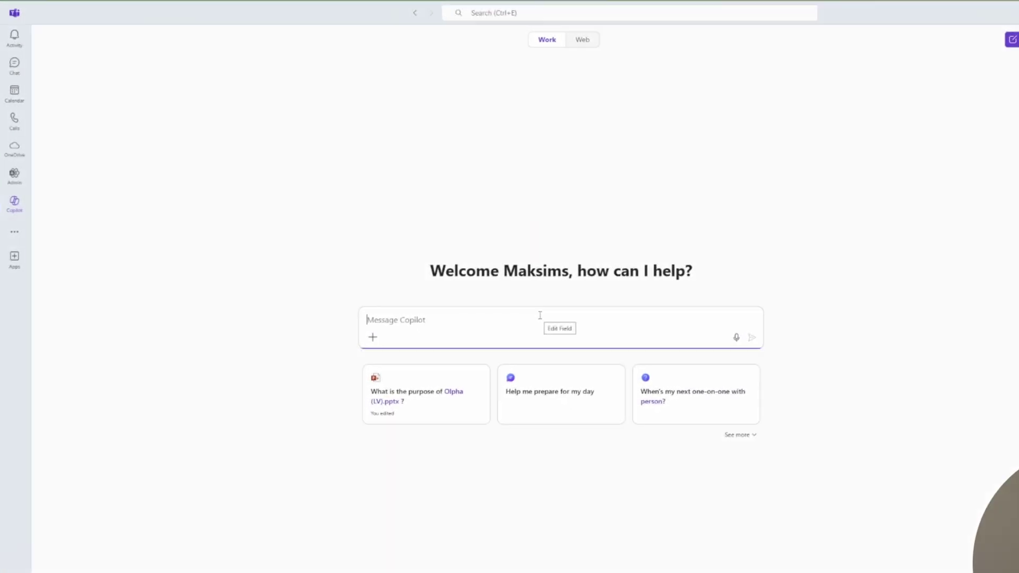
{"action": "left_click", "coordinate": [14, 232]}
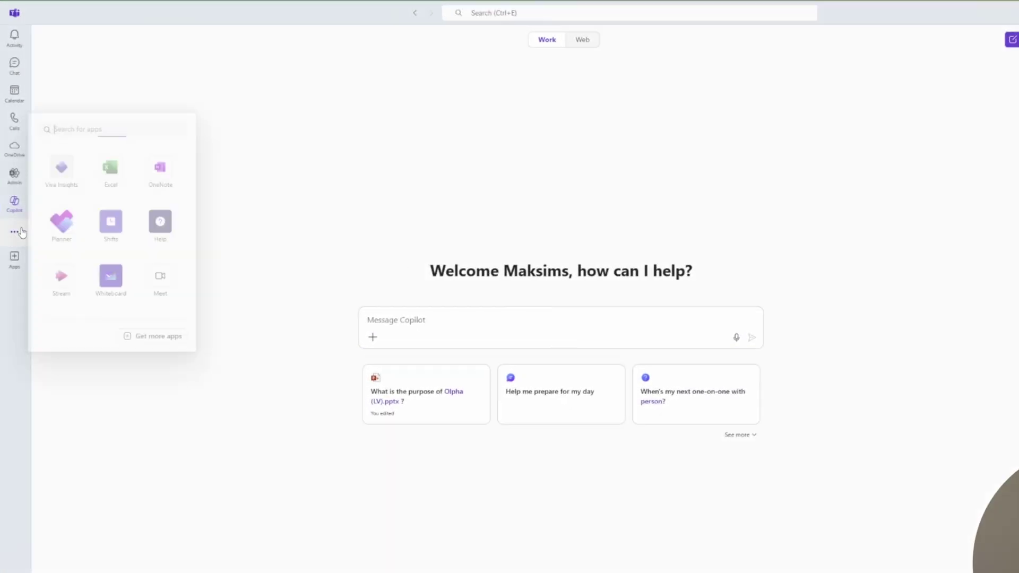
{"action": "left_click", "coordinate": [114, 169]}
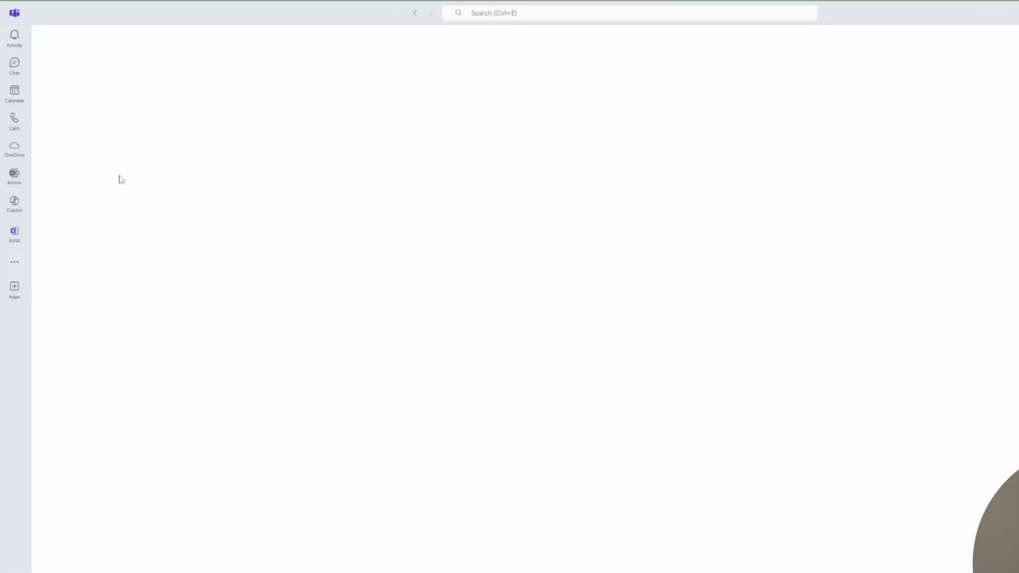
{"action": "left_click", "coordinate": [14, 202]}
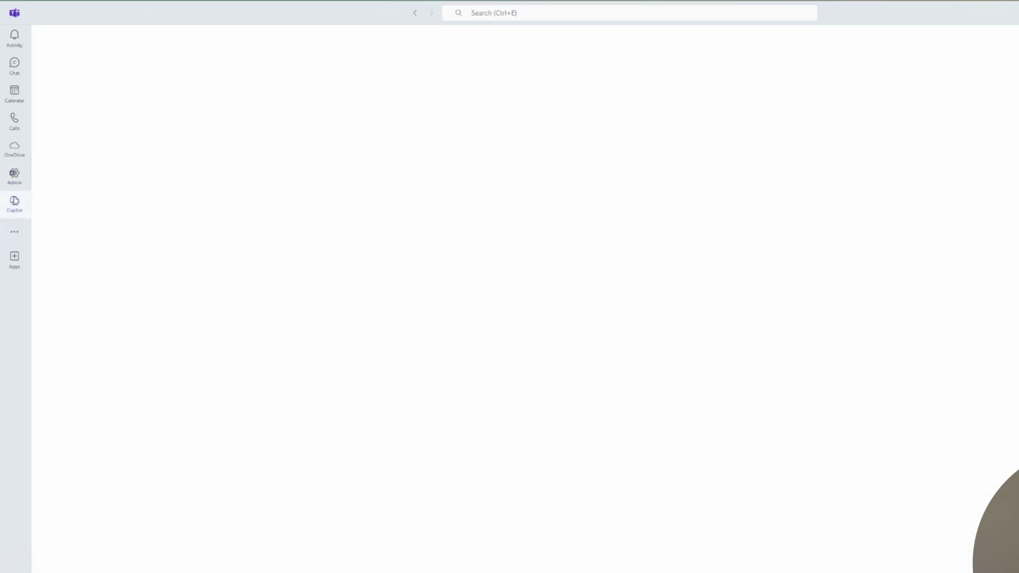